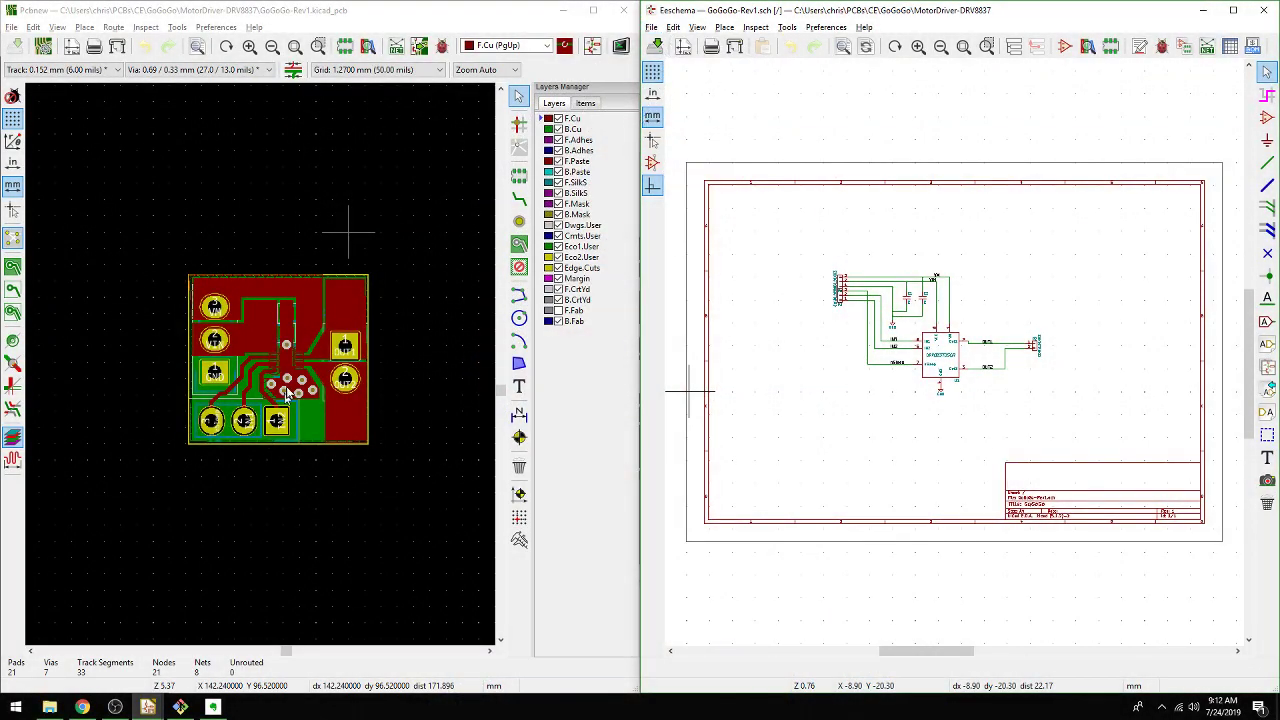
# Examine the motor driver board layout up close and open its 3D view to inspect the component footprints
pyautogui.scroll(-2, 293, 377)
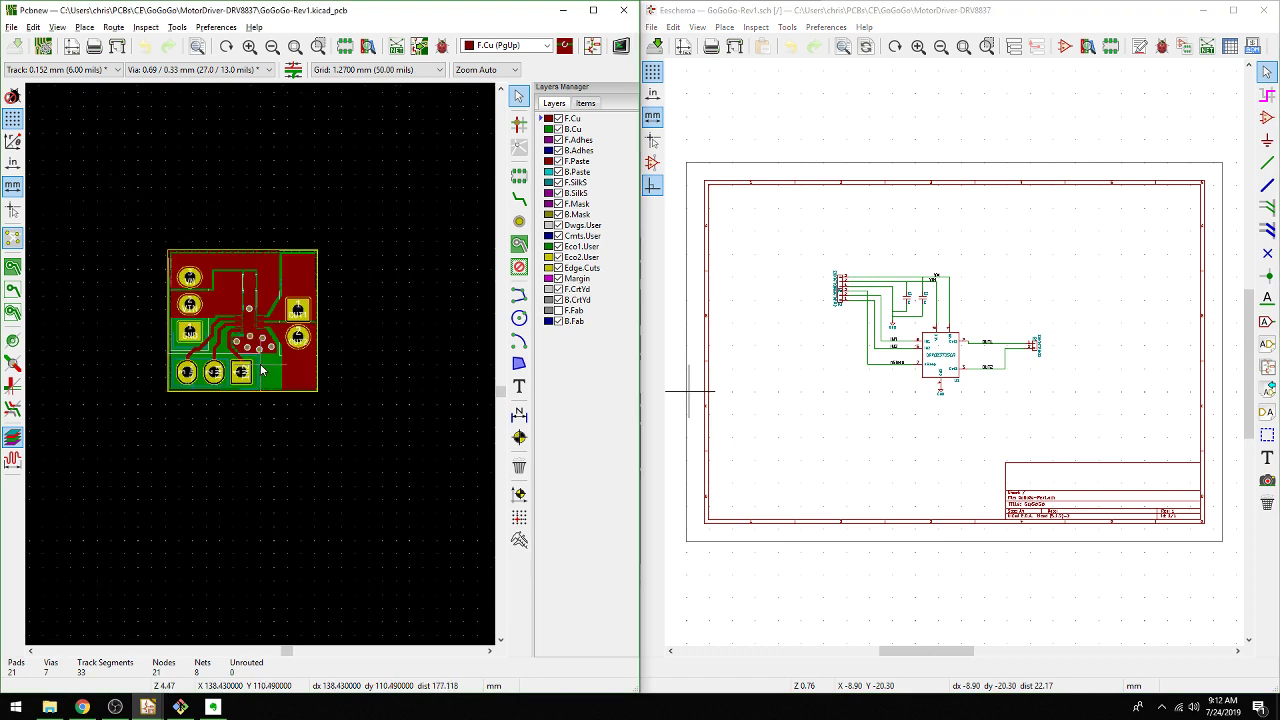
pyautogui.scroll(7, 300, 420)
pyautogui.moveTo(319, 459); pyautogui.dragTo(322, 460, button='middle')
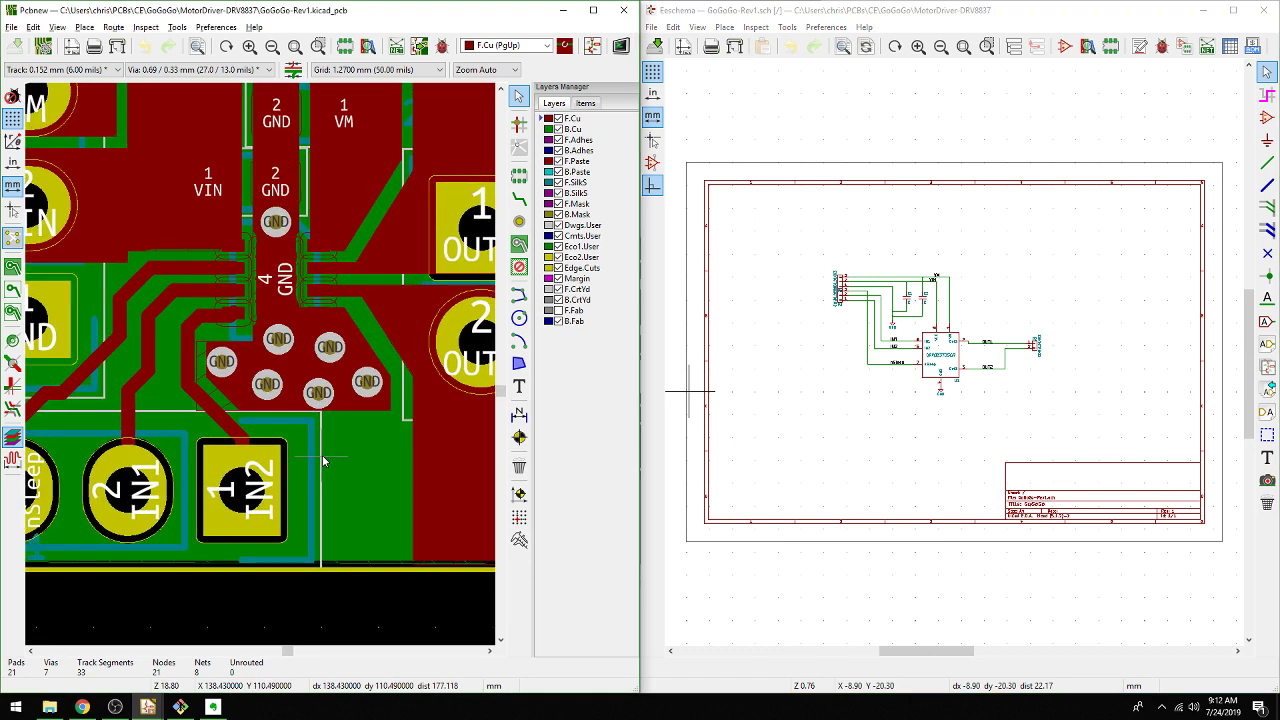
pyautogui.hotkey('alt', '3')
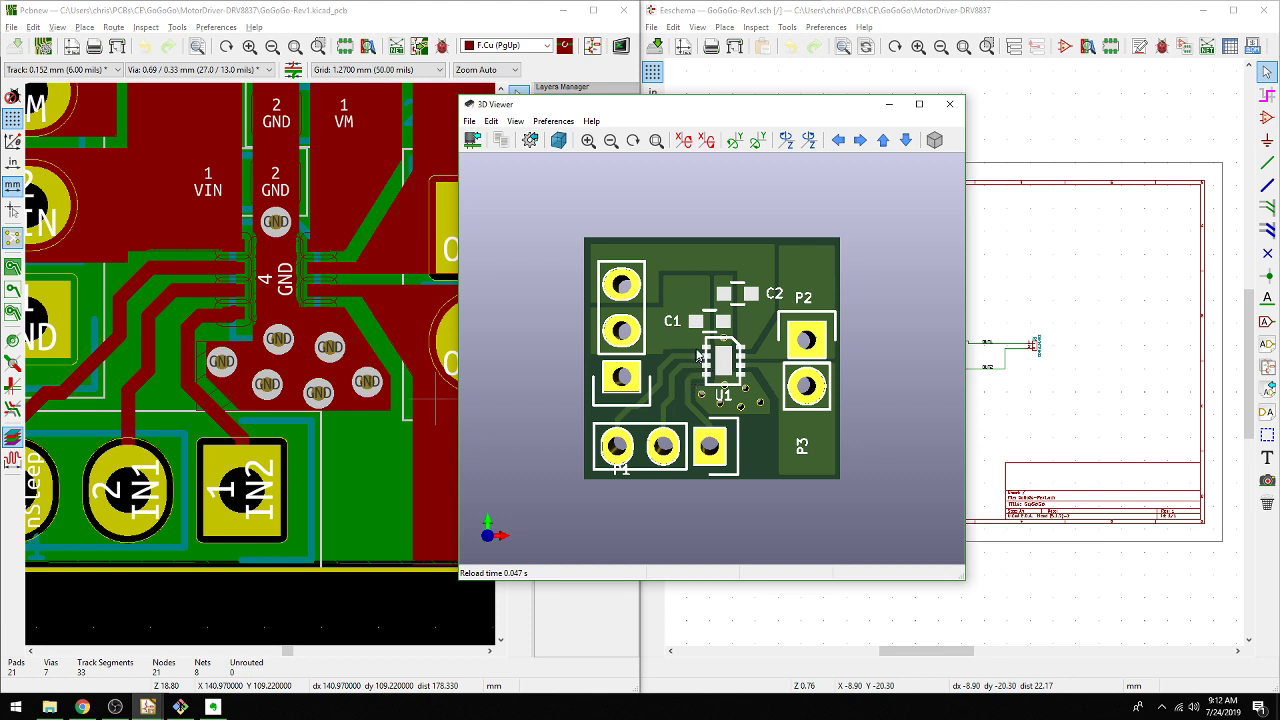
pyautogui.scroll(2, 702, 308)
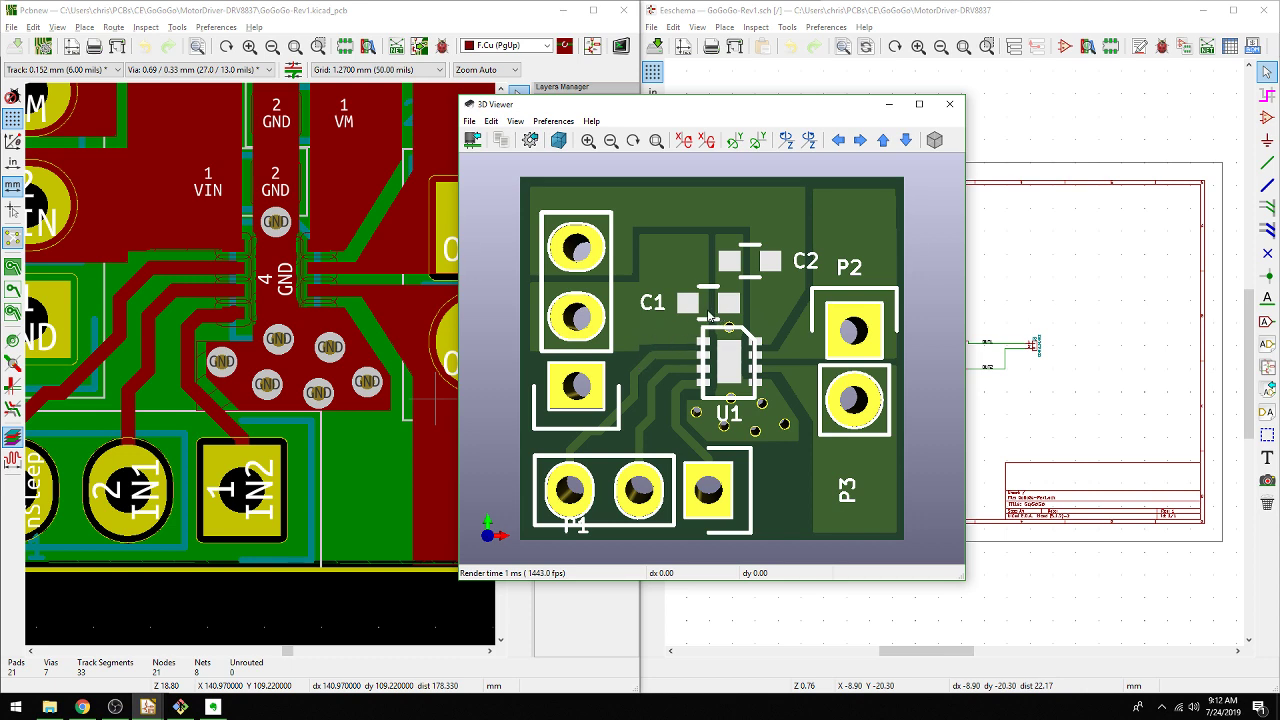
# Open the 3D settings of capacitor C1's footprint and start browsing for a 3D model
pyautogui.click(244, 196)
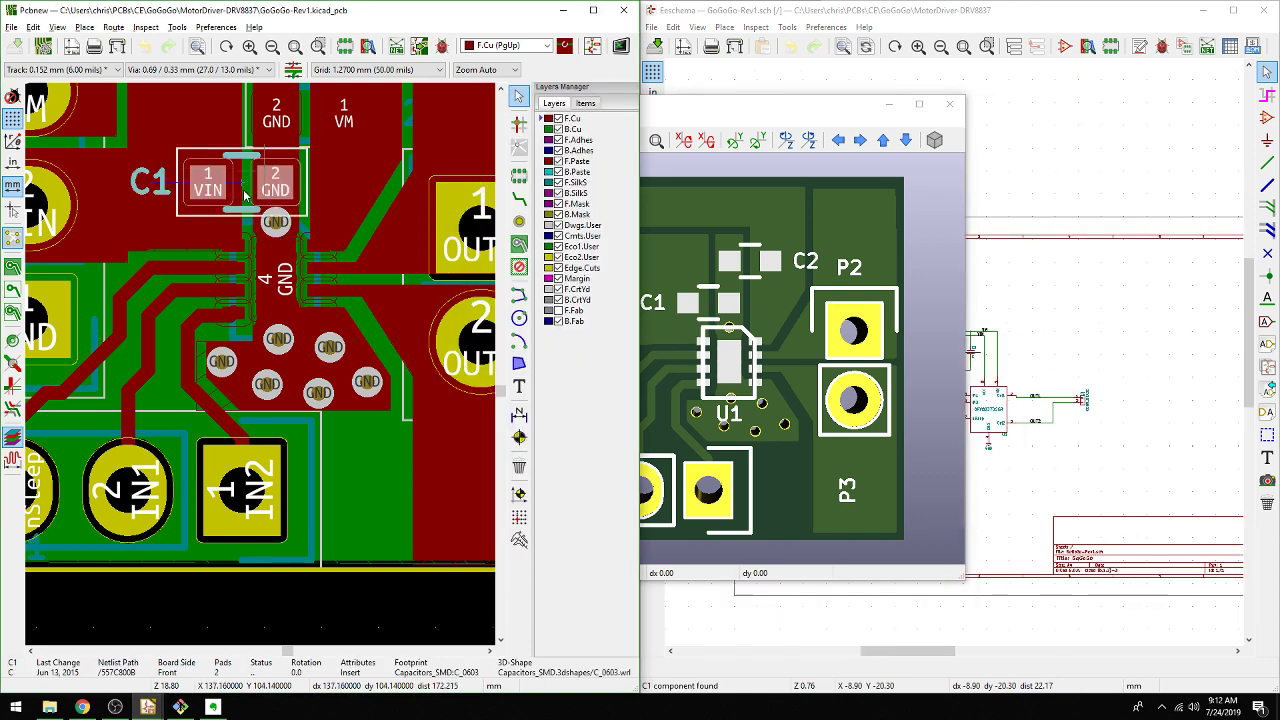
pyautogui.doubleClick(242, 183)
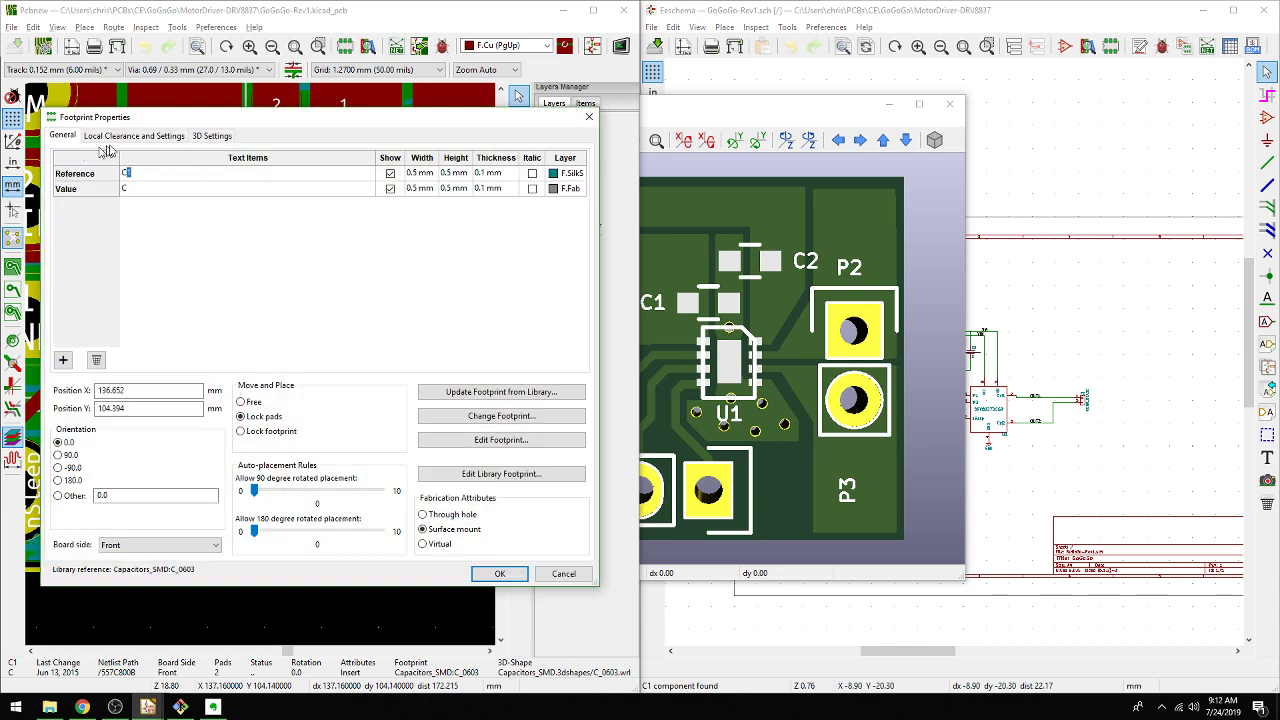
pyautogui.click(211, 135)
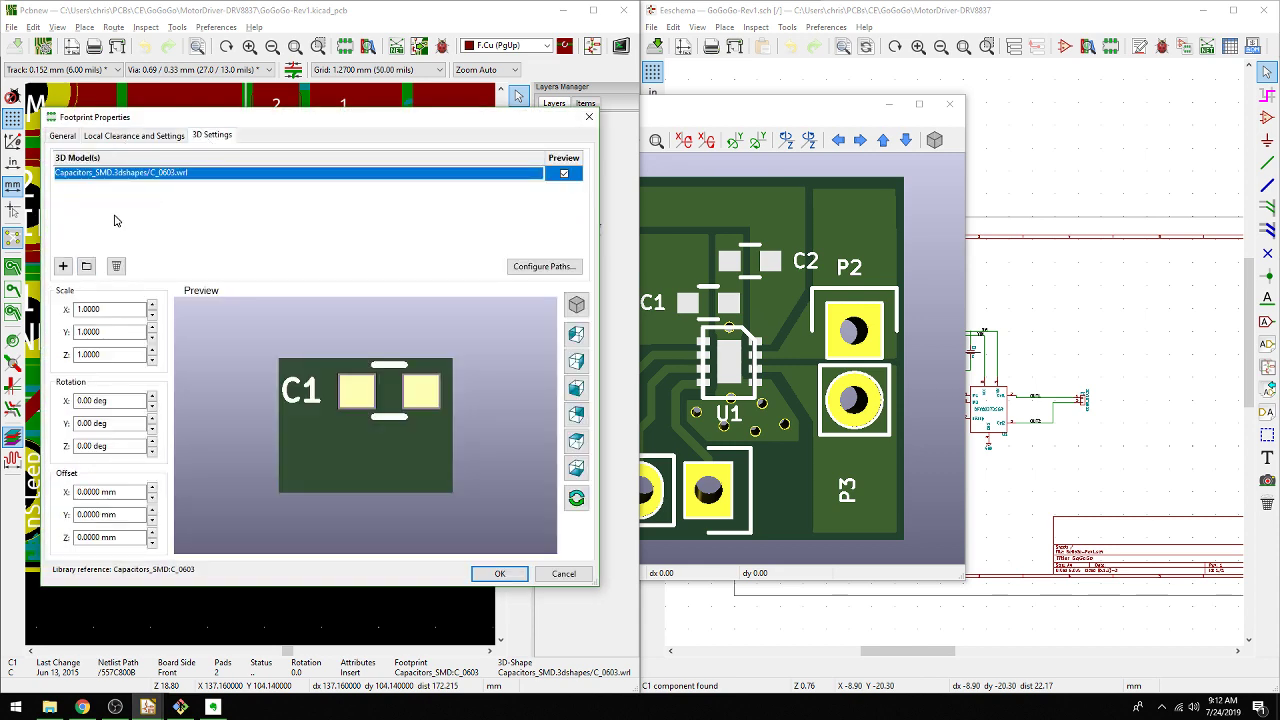
pyautogui.click(86, 267)
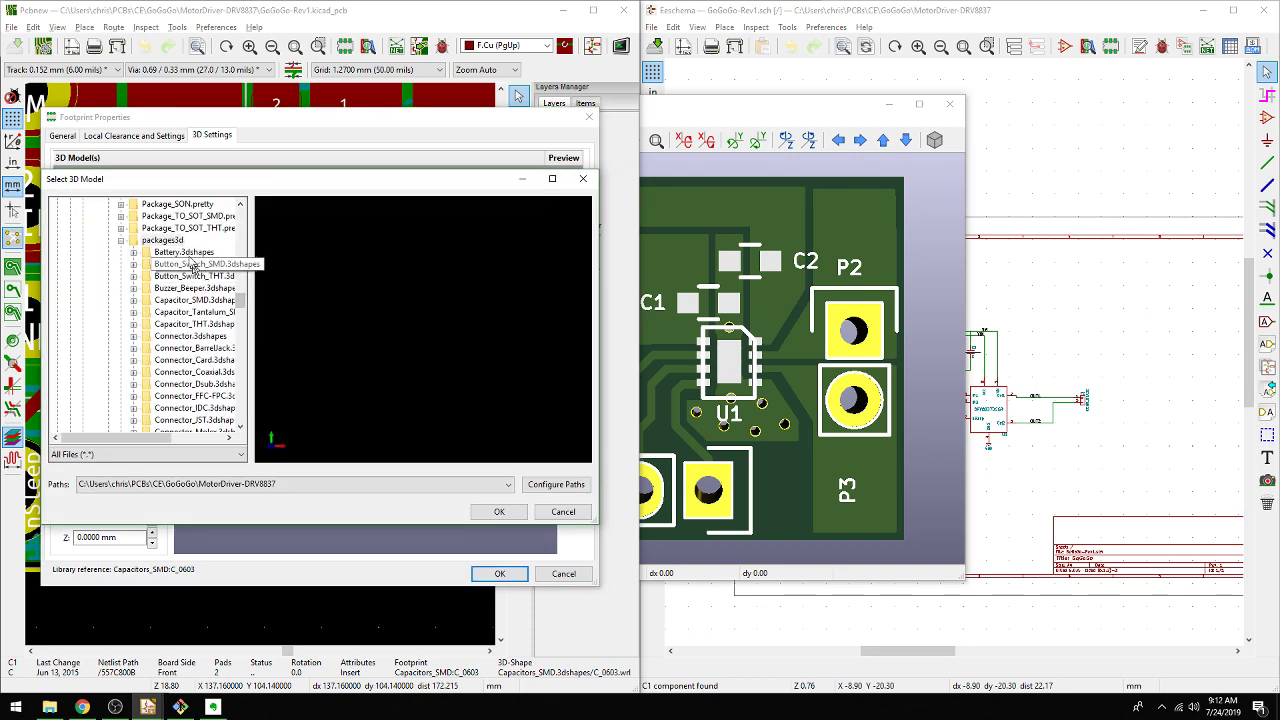
# Look through the 3D model library folders and check the configured environment variable paths
pyautogui.scroll(-3, 173, 256)
pyautogui.scroll(-10, 173, 256)
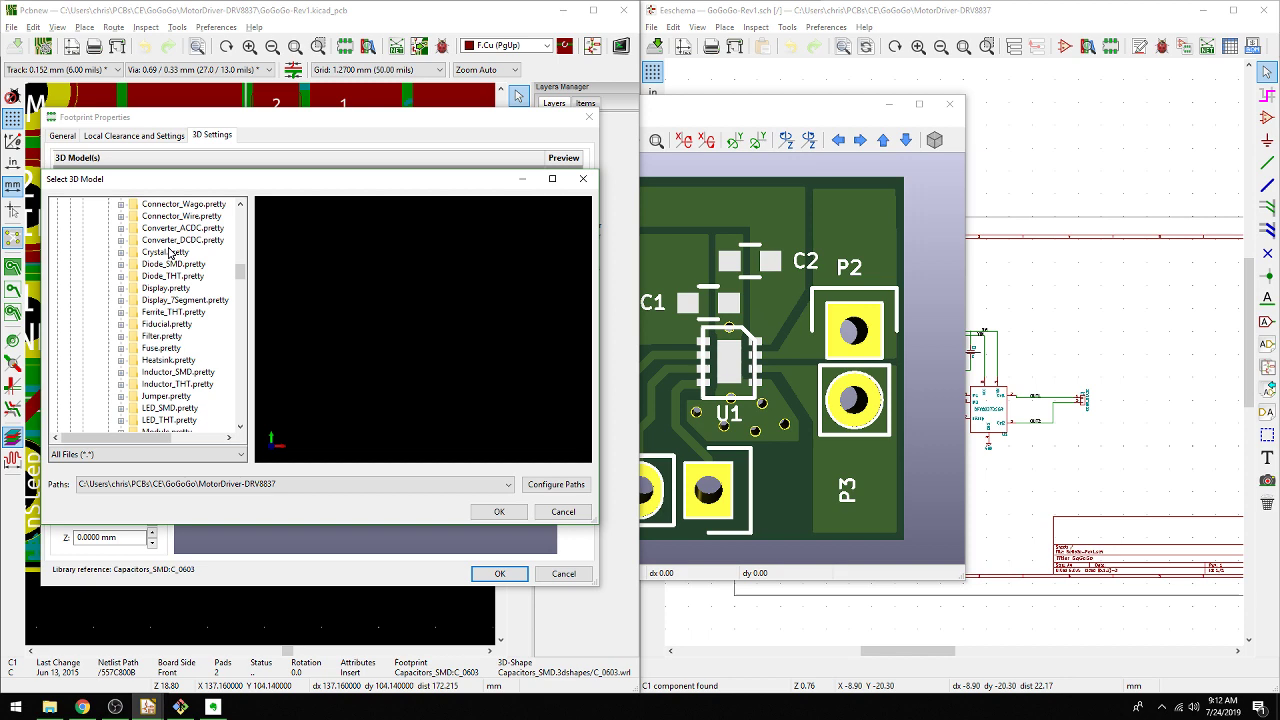
pyautogui.scroll(10, 173, 258)
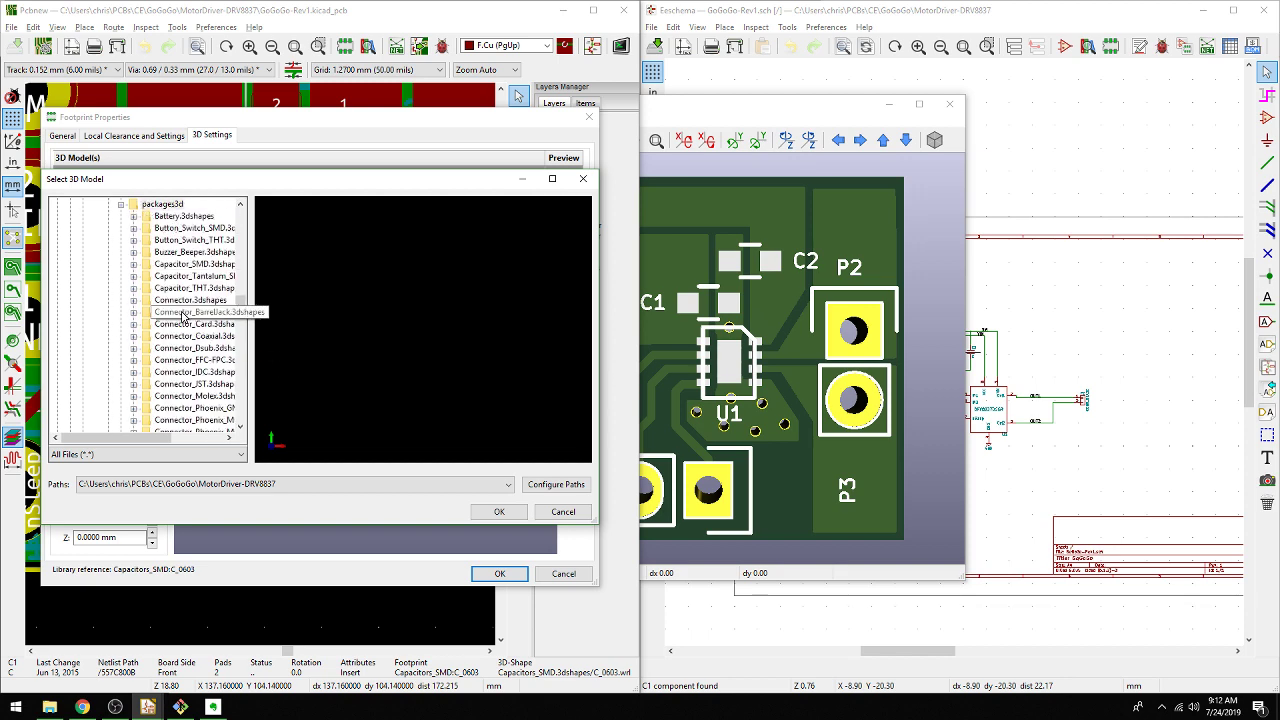
pyautogui.click(568, 485)
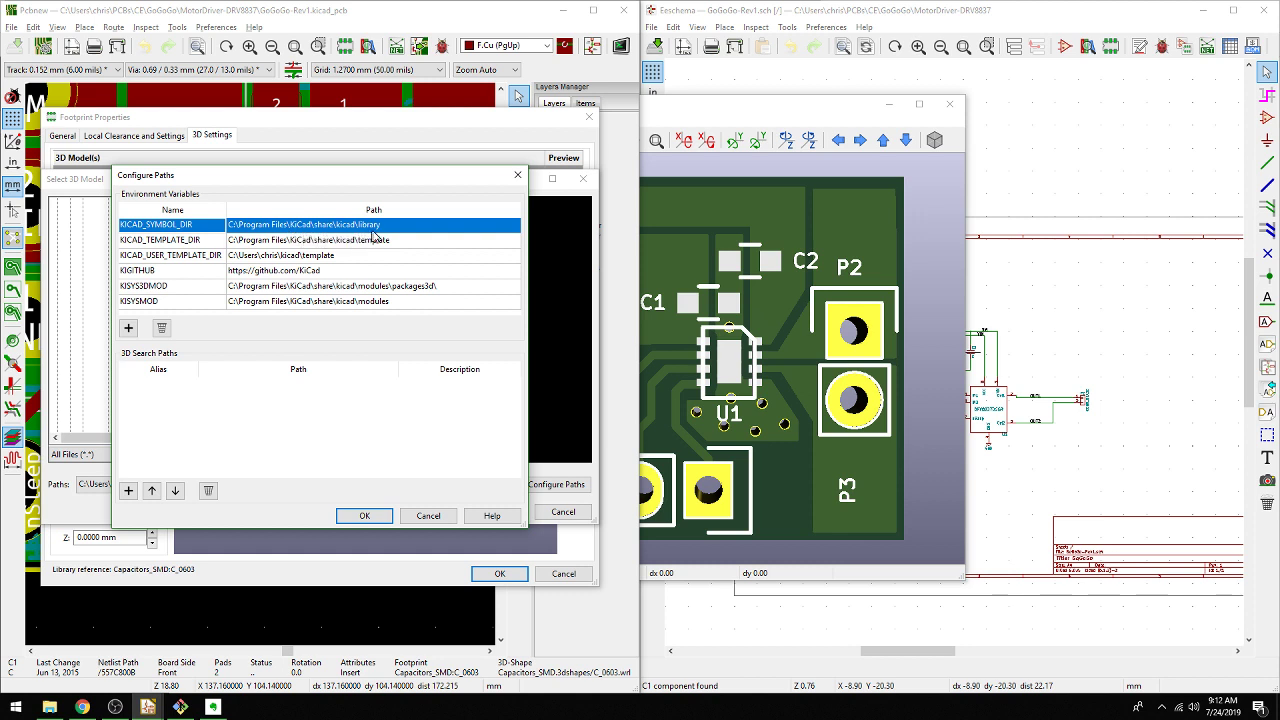
pyautogui.click(517, 175)
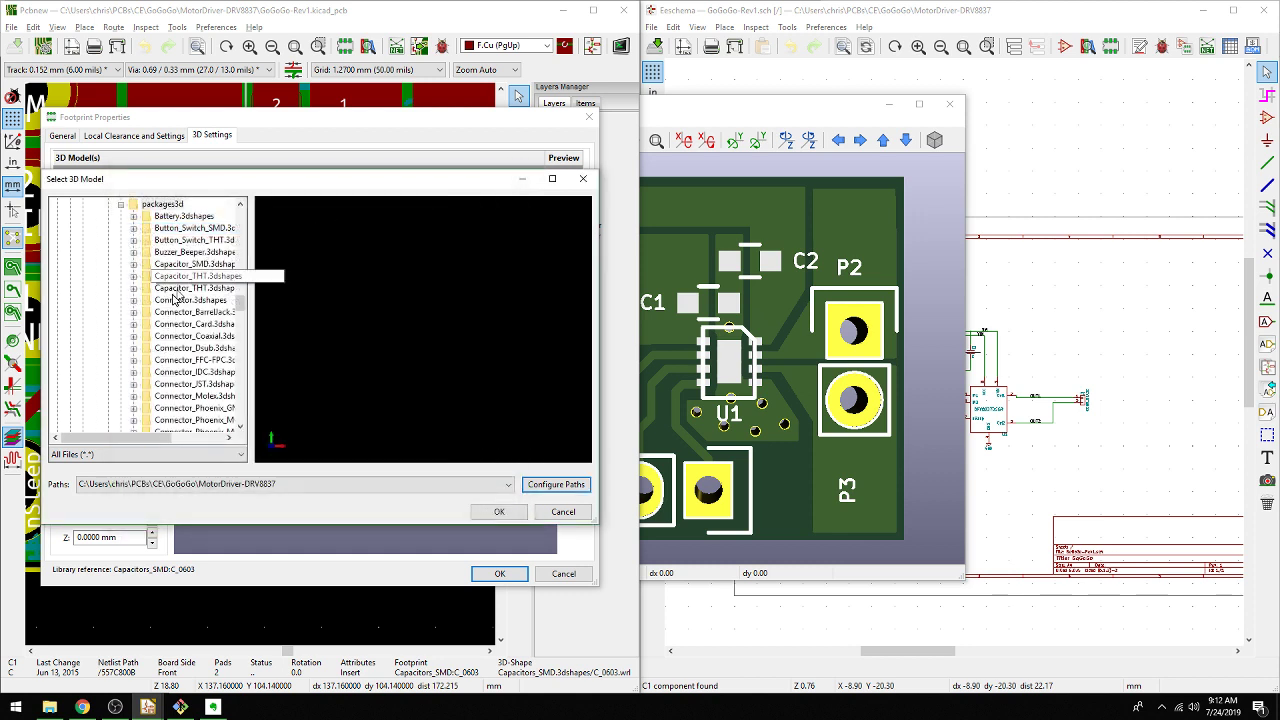
pyautogui.scroll(-1, 165, 374)
pyautogui.scroll(2, 165, 374)
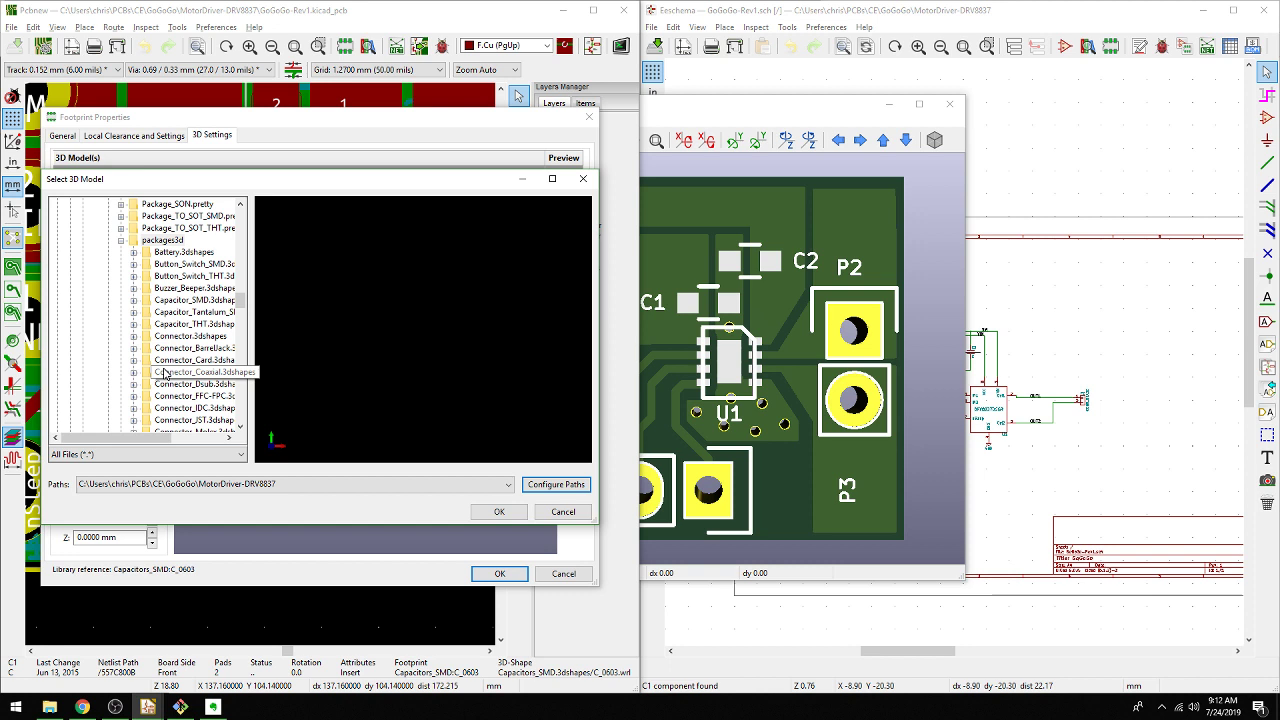
pyautogui.scroll(1, 165, 374)
pyautogui.scroll(5, 150, 320)
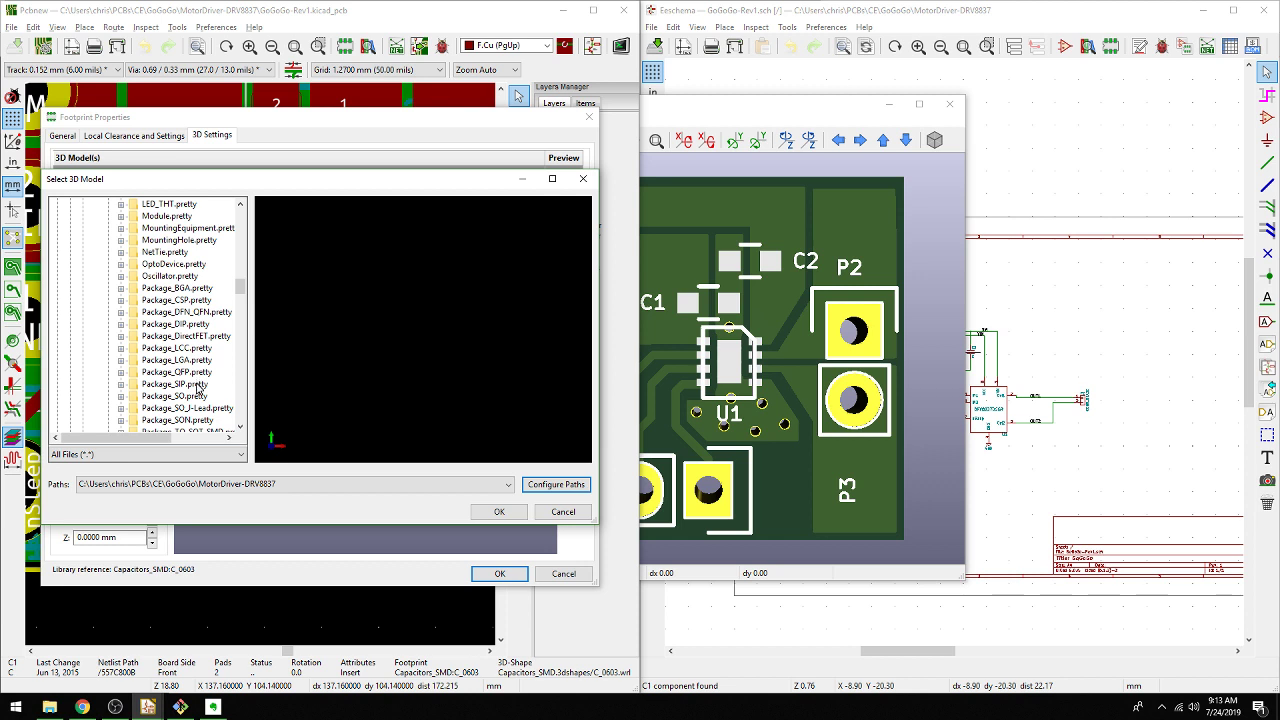
# Add the R_0603_1608Metric.step model from Resistor_SMD.3dshapes to C1's footprint and inspect it in the preview
pyautogui.doubleClick(162, 300)
pyautogui.scroll(-3, 168, 300)
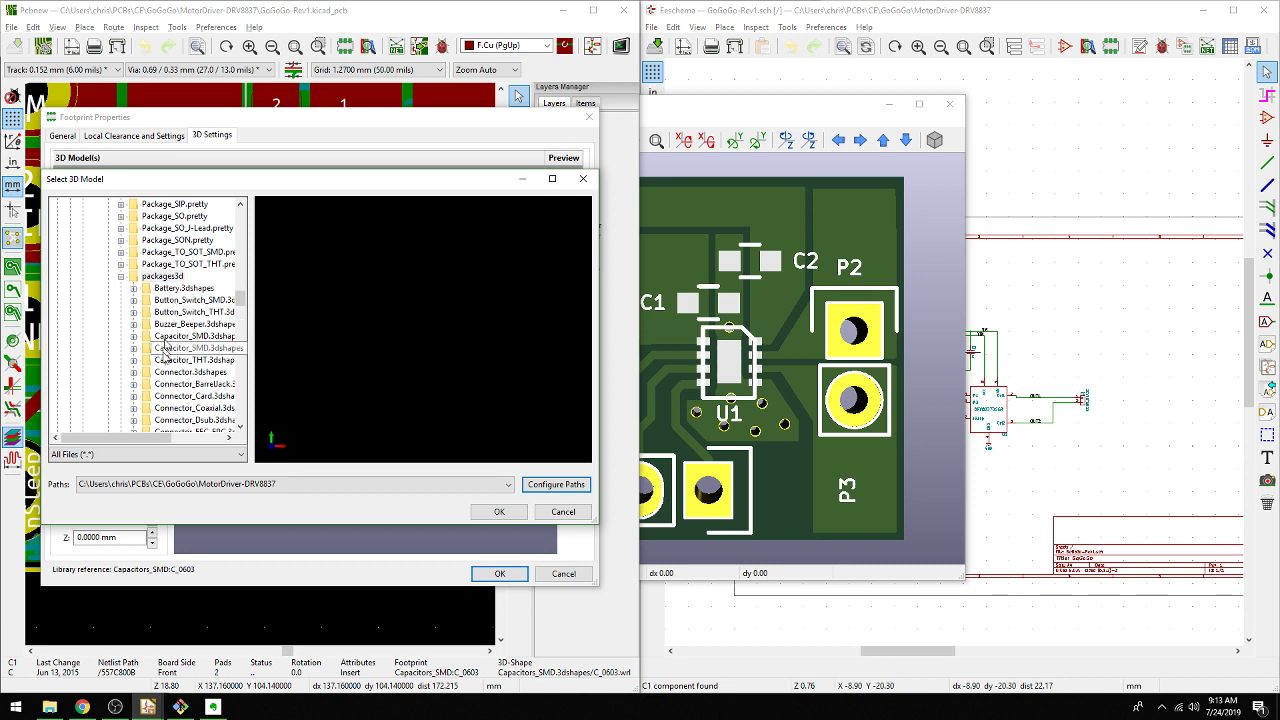
pyautogui.scroll(-1, 158, 370)
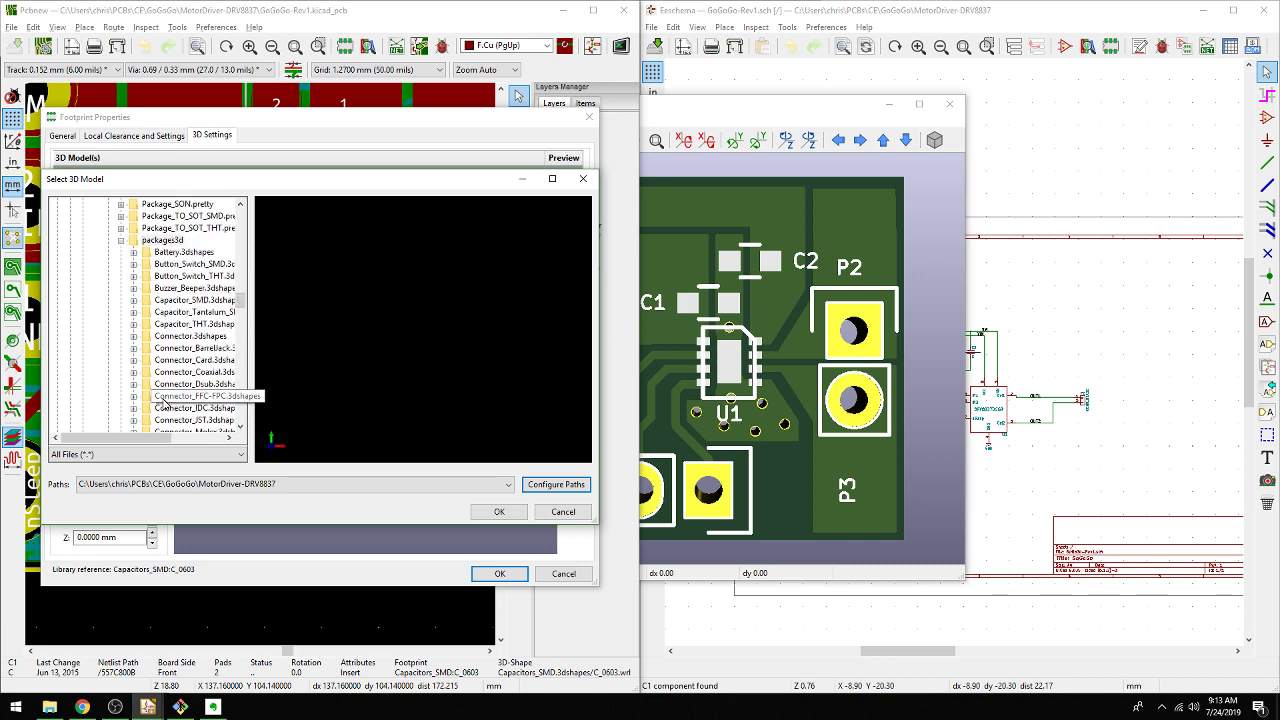
pyautogui.scroll(4, 163, 357)
pyautogui.scroll(-10, 163, 357)
pyautogui.scroll(-15, 163, 357)
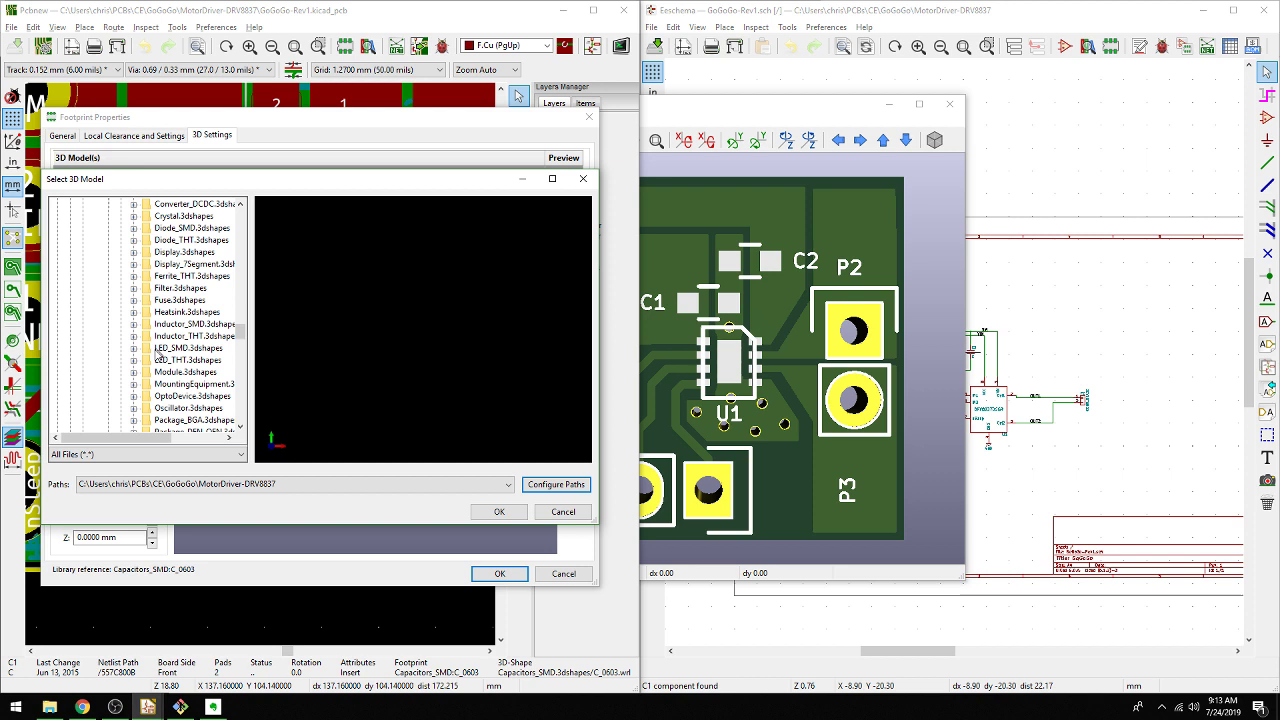
pyautogui.click(134, 372)
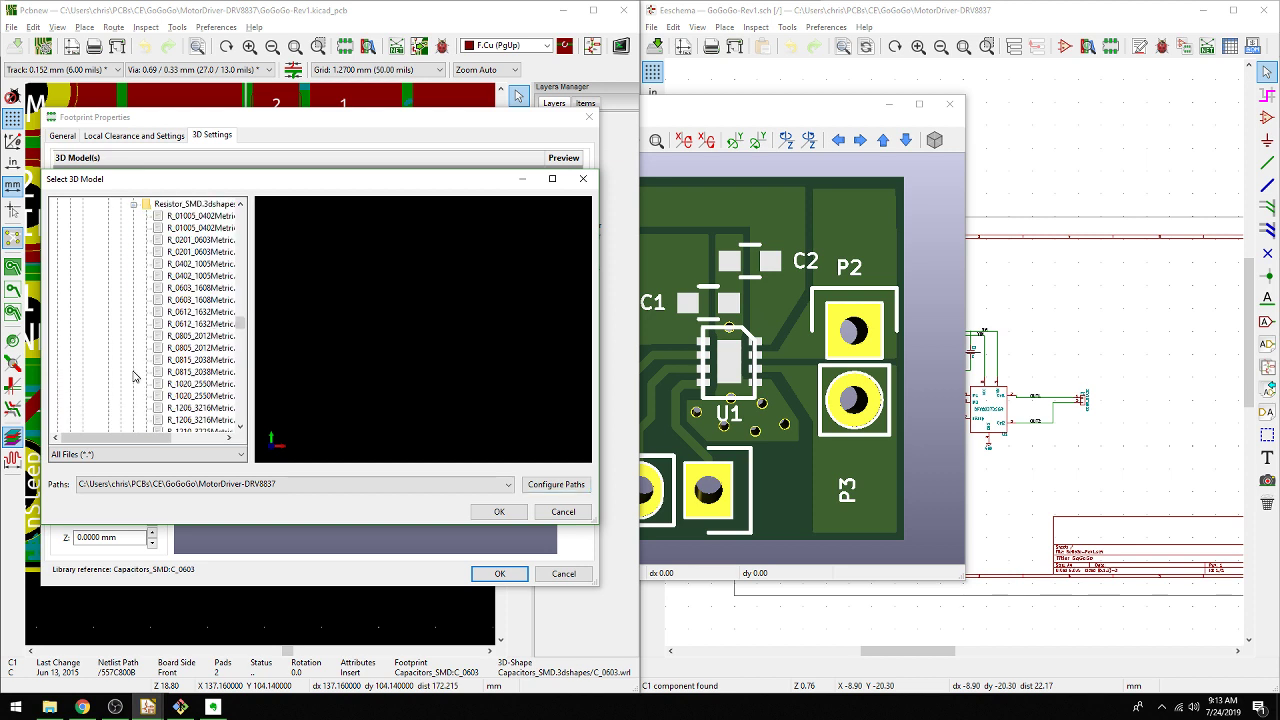
pyautogui.click(172, 289)
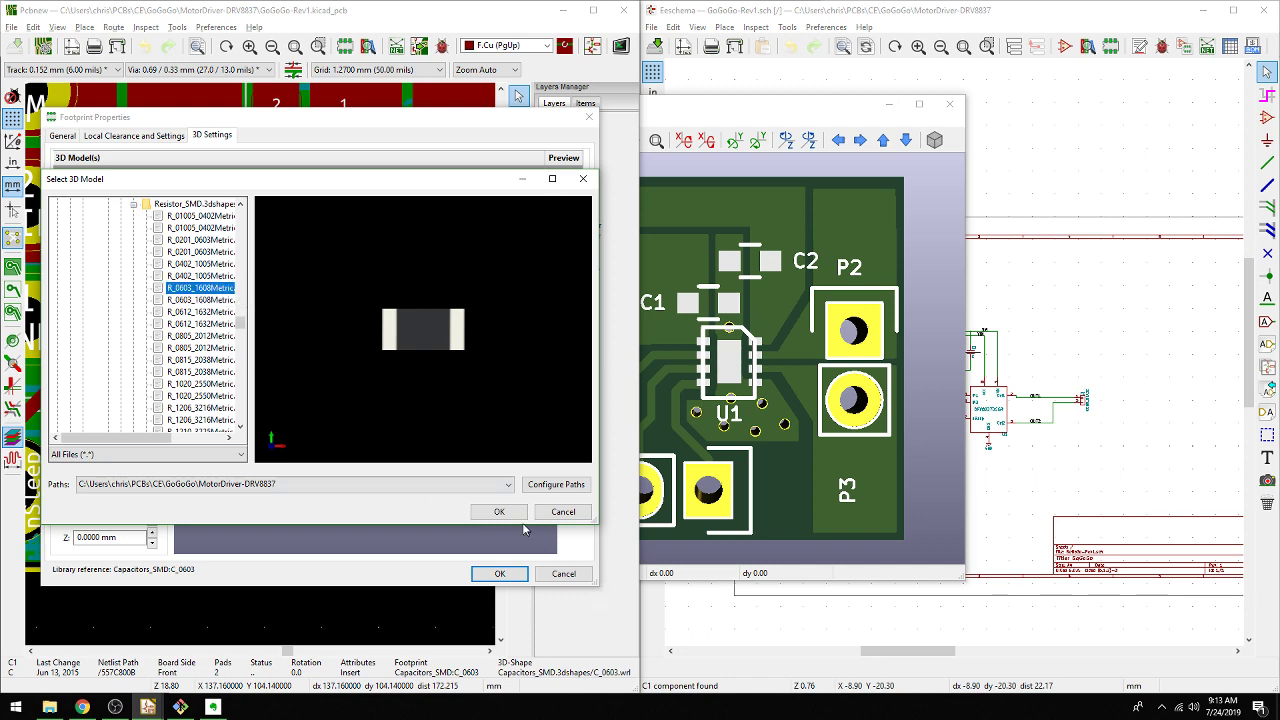
pyautogui.click(495, 510)
pyautogui.moveTo(366, 457); pyautogui.dragTo(374, 414)
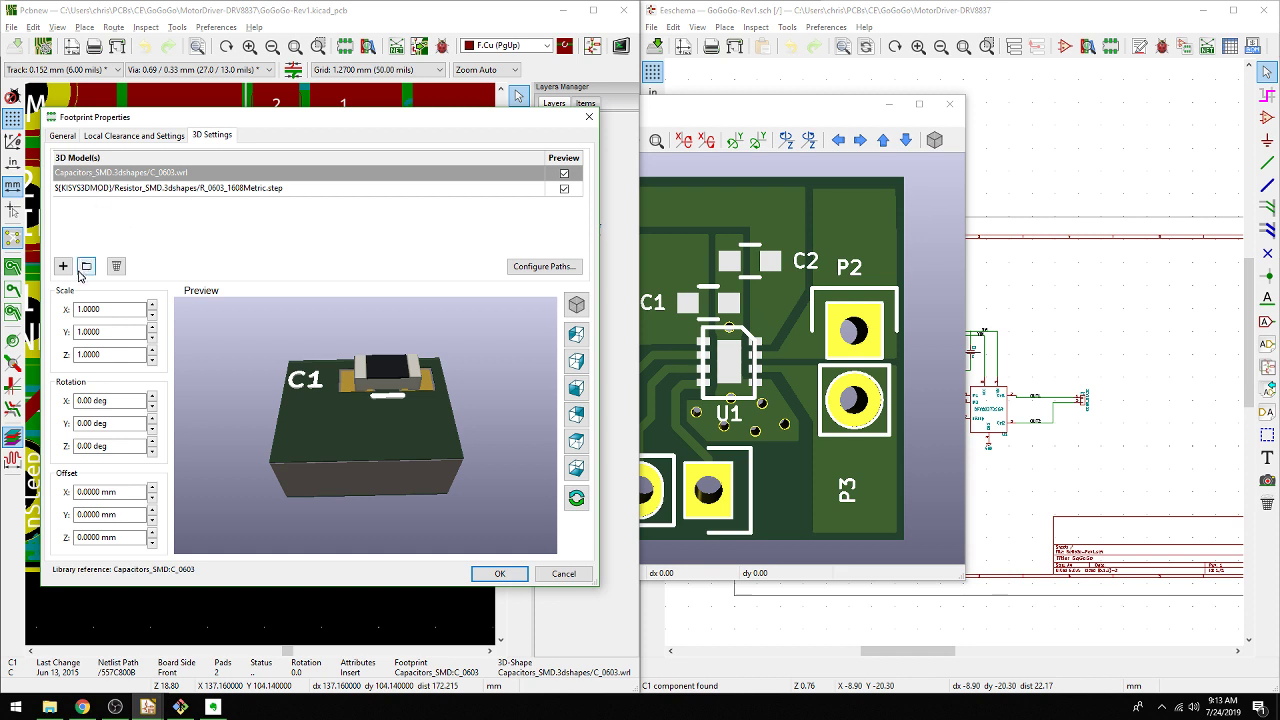
# Remove the C_0603.wrl entry from C1's 3D models
pyautogui.doubleClick(101, 176)
pyautogui.click(101, 178)
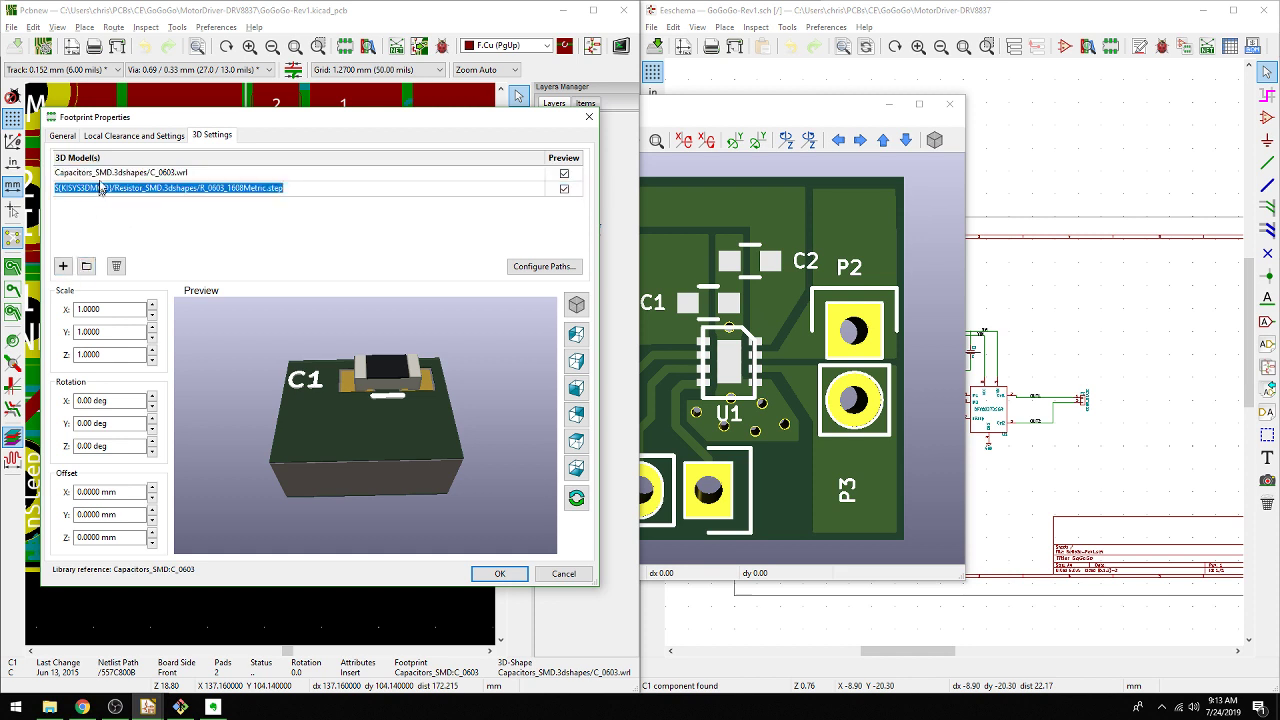
pyautogui.click(116, 265)
# Copy the path of C1's R_0603_1608Metric.step model and apply the footprint properties
pyautogui.doubleClick(195, 182)
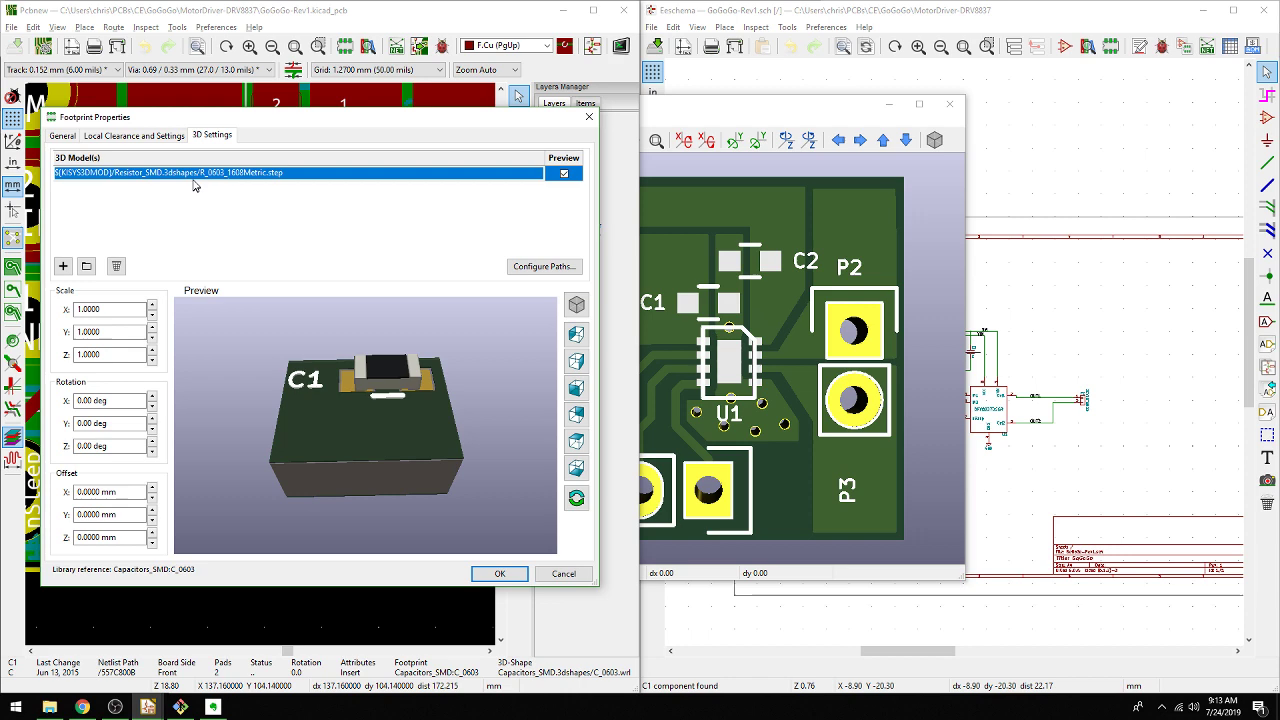
pyautogui.rightClick(190, 174)
pyautogui.click(213, 197)
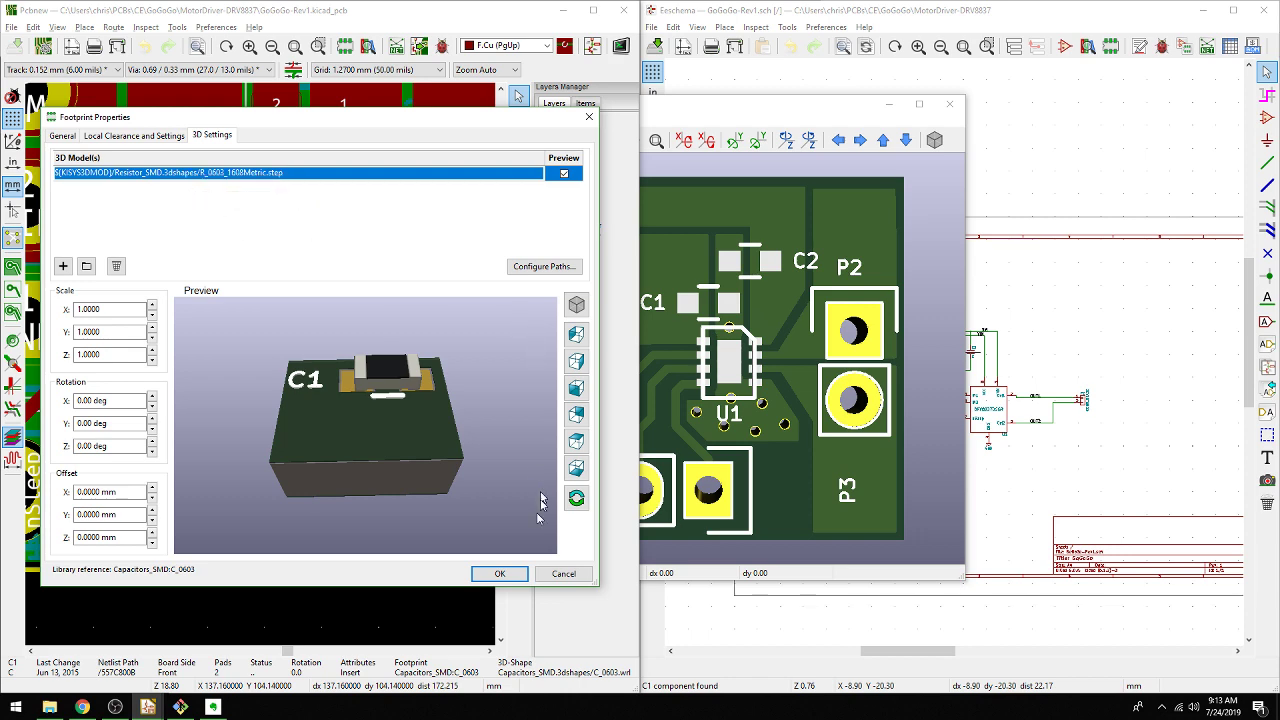
pyautogui.click(505, 573)
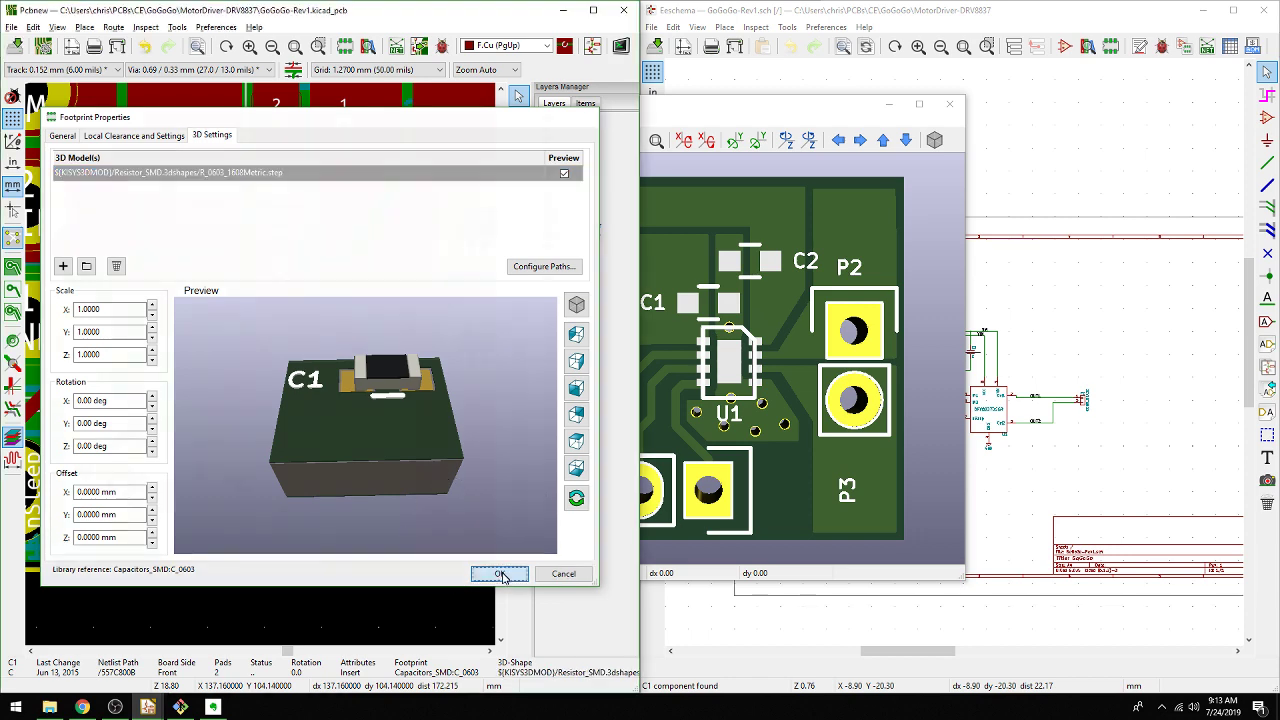
# Refill all copper zones on the board
pyautogui.scroll(-2, 300, 316)
pyautogui.press('Delete')
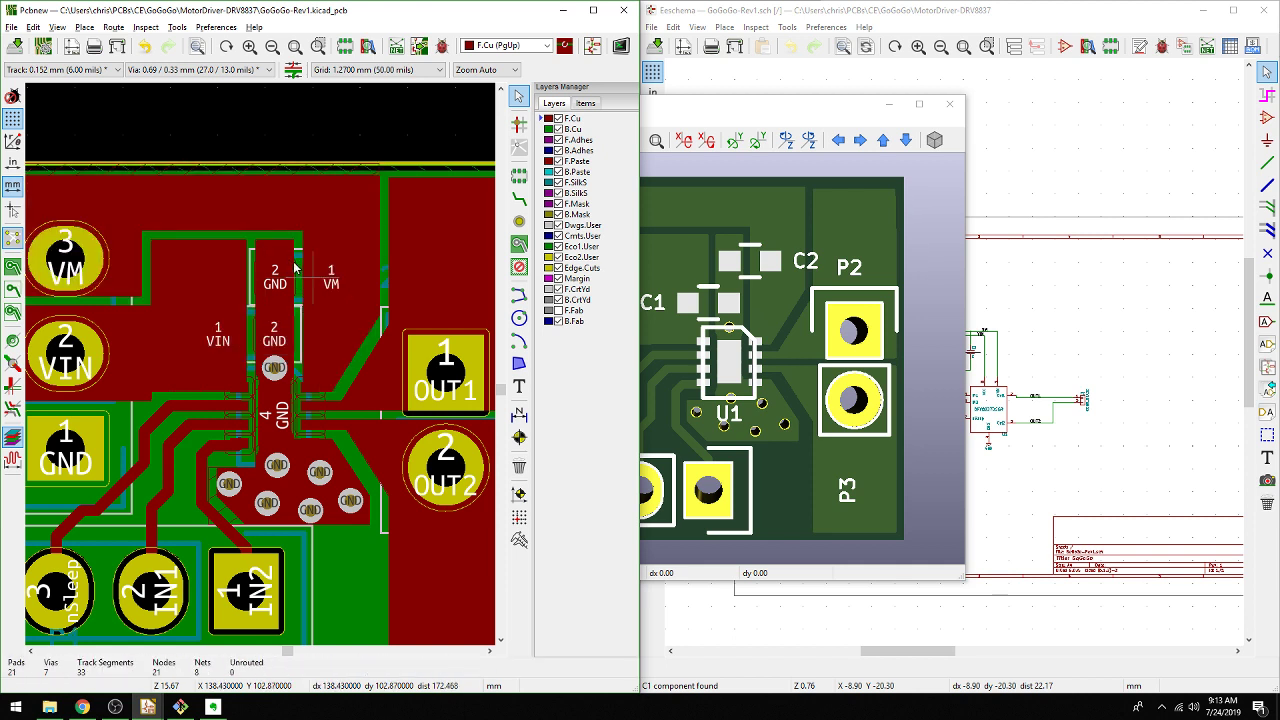
pyautogui.press('b')
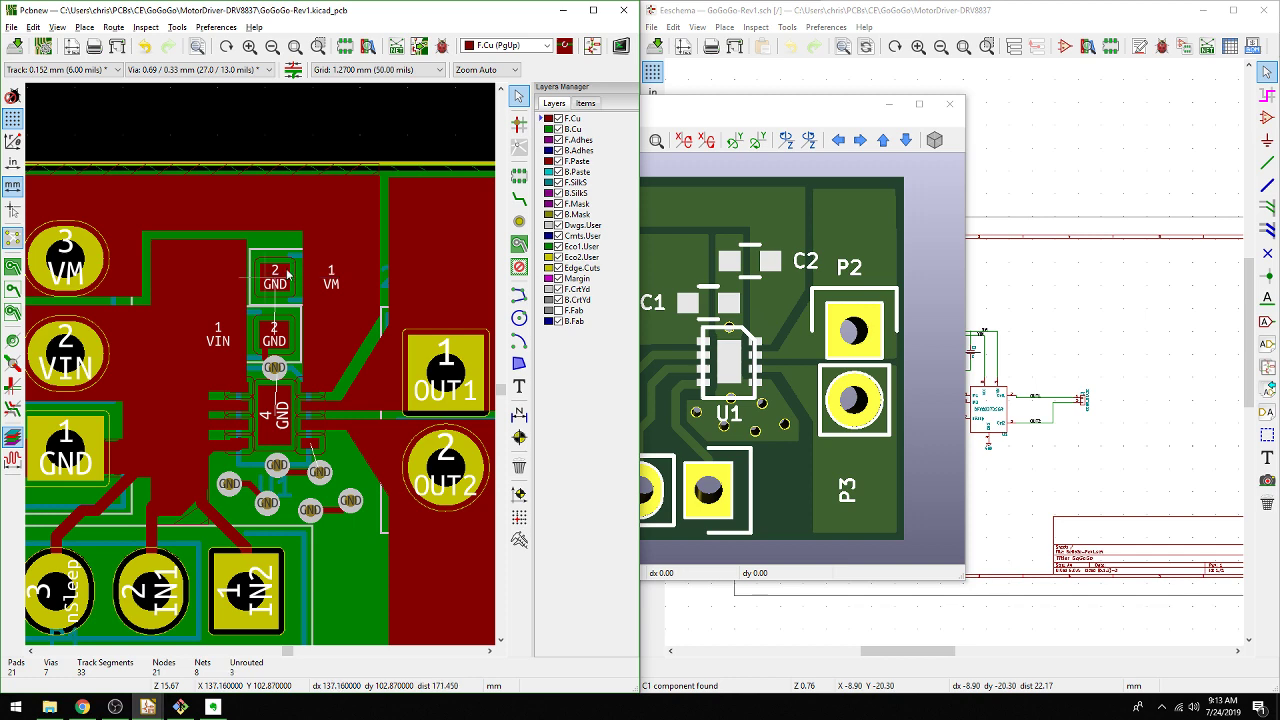
pyautogui.press('super')
# Open the properties of capacitor C2's footprint and remove its C_0603.wrl 3D model
pyautogui.click(285, 267)
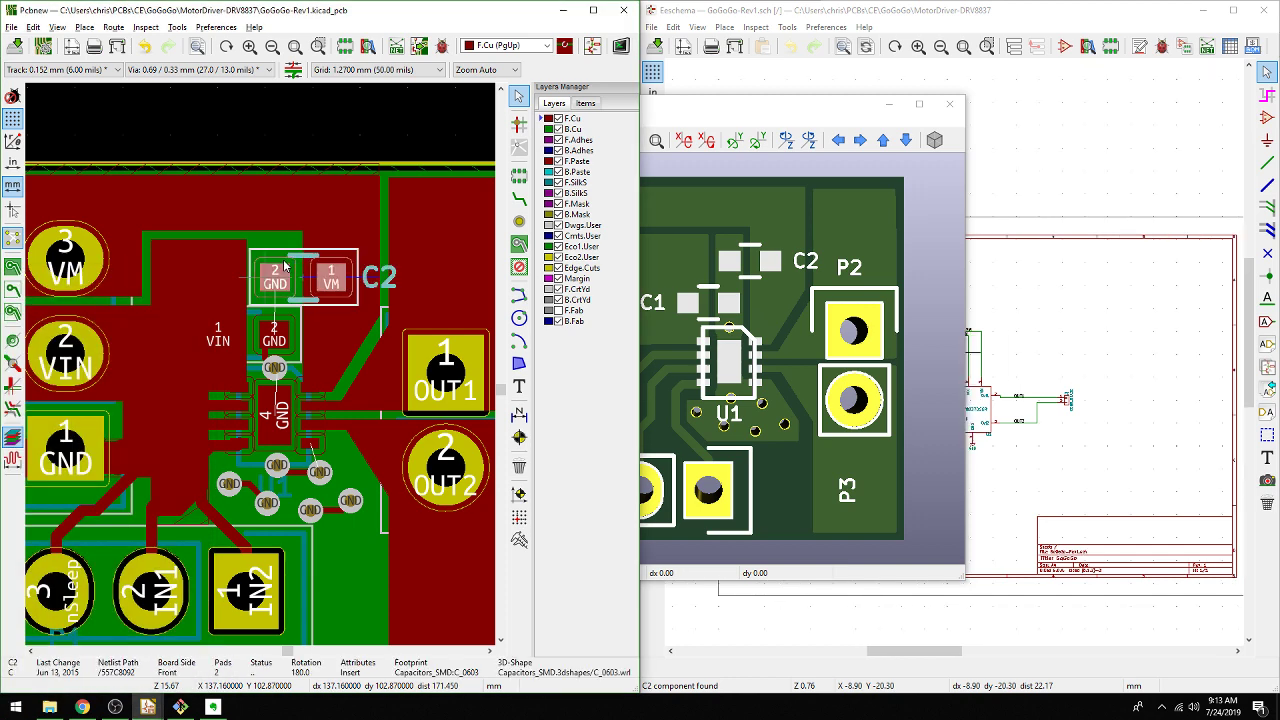
pyautogui.doubleClick(285, 267)
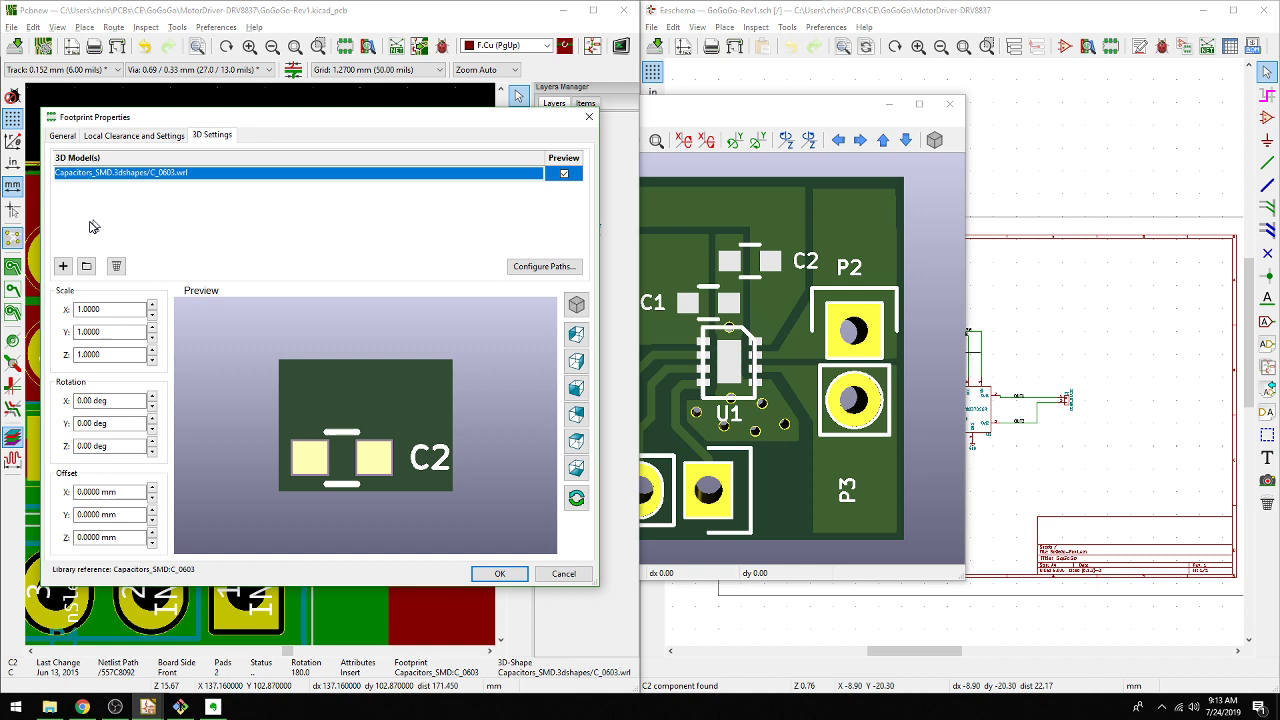
pyautogui.click(116, 266)
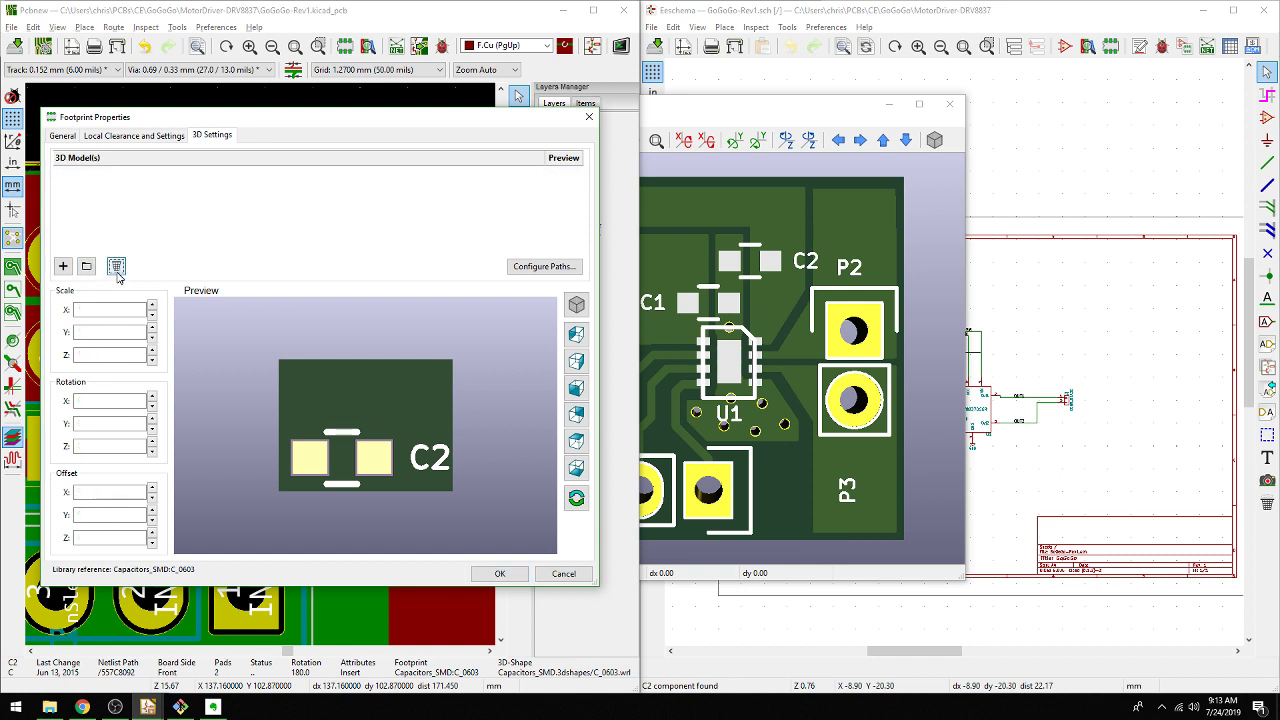
# Try to add a 3D model entry to C2 using the copied R_0603_1608Metric.step path, and check it in the preview
pyautogui.click(63, 266)
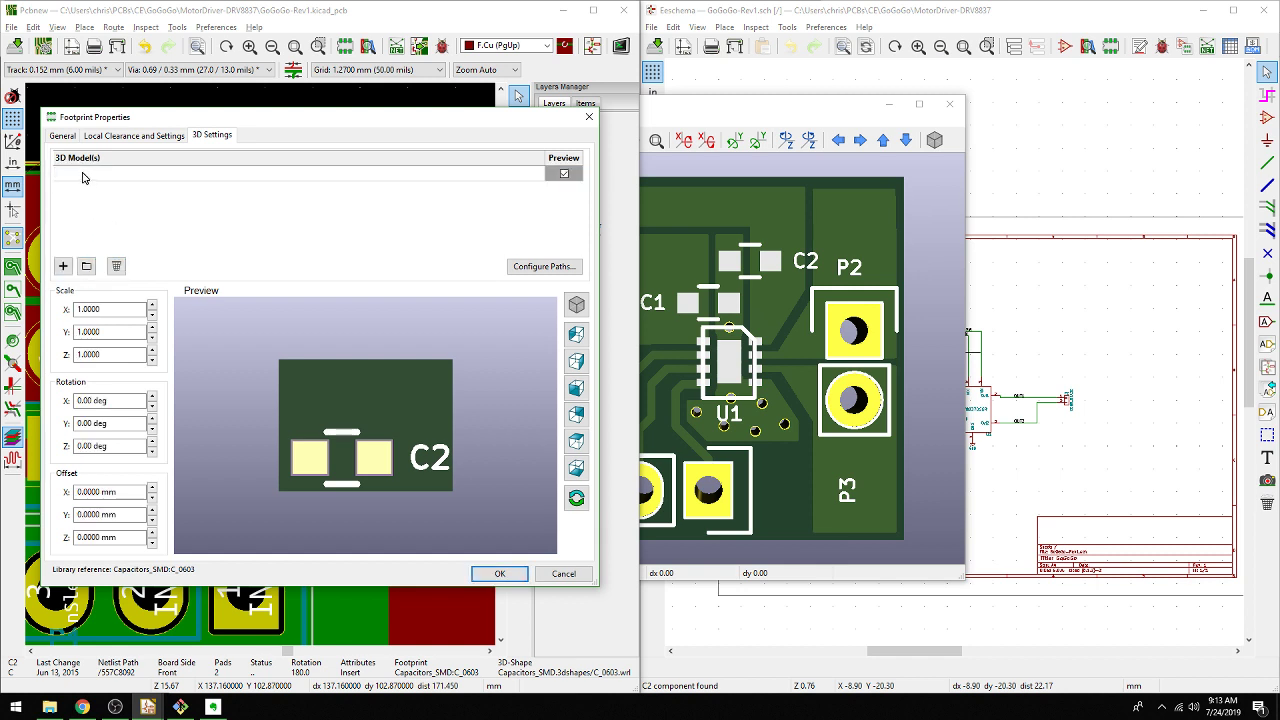
pyautogui.rightClick(84, 177)
pyautogui.click(110, 229)
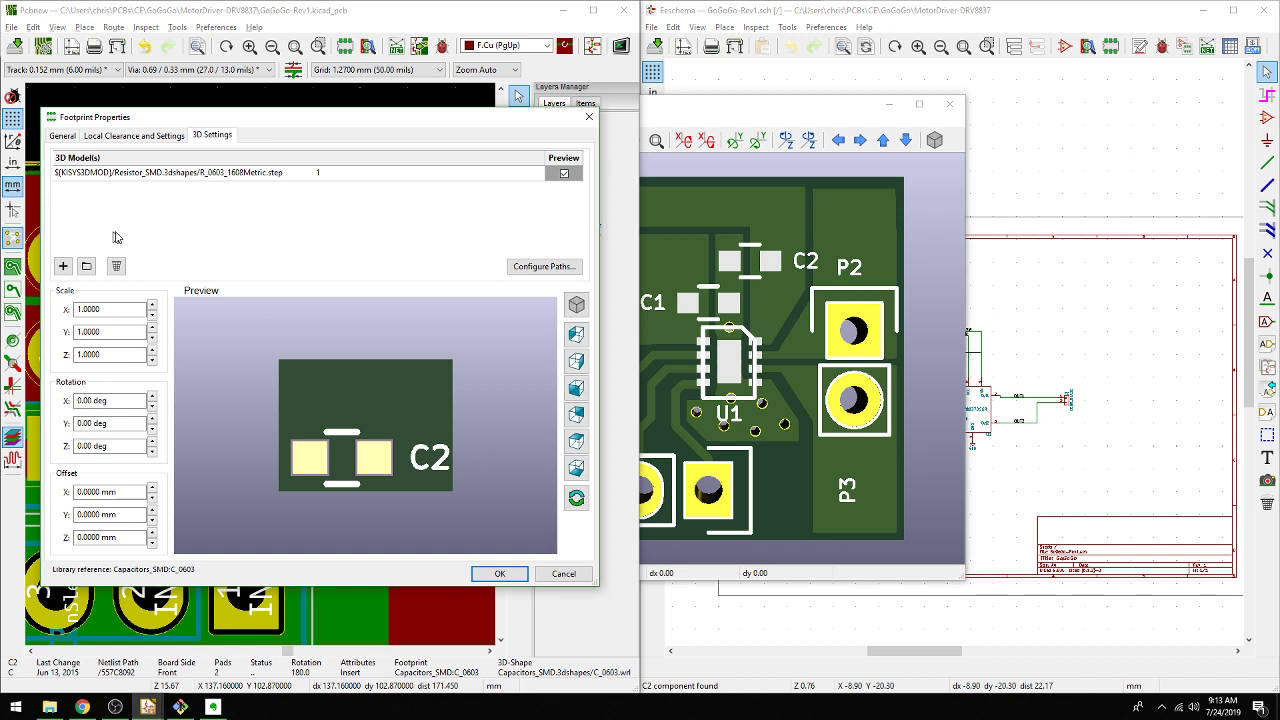
pyautogui.press('Return')
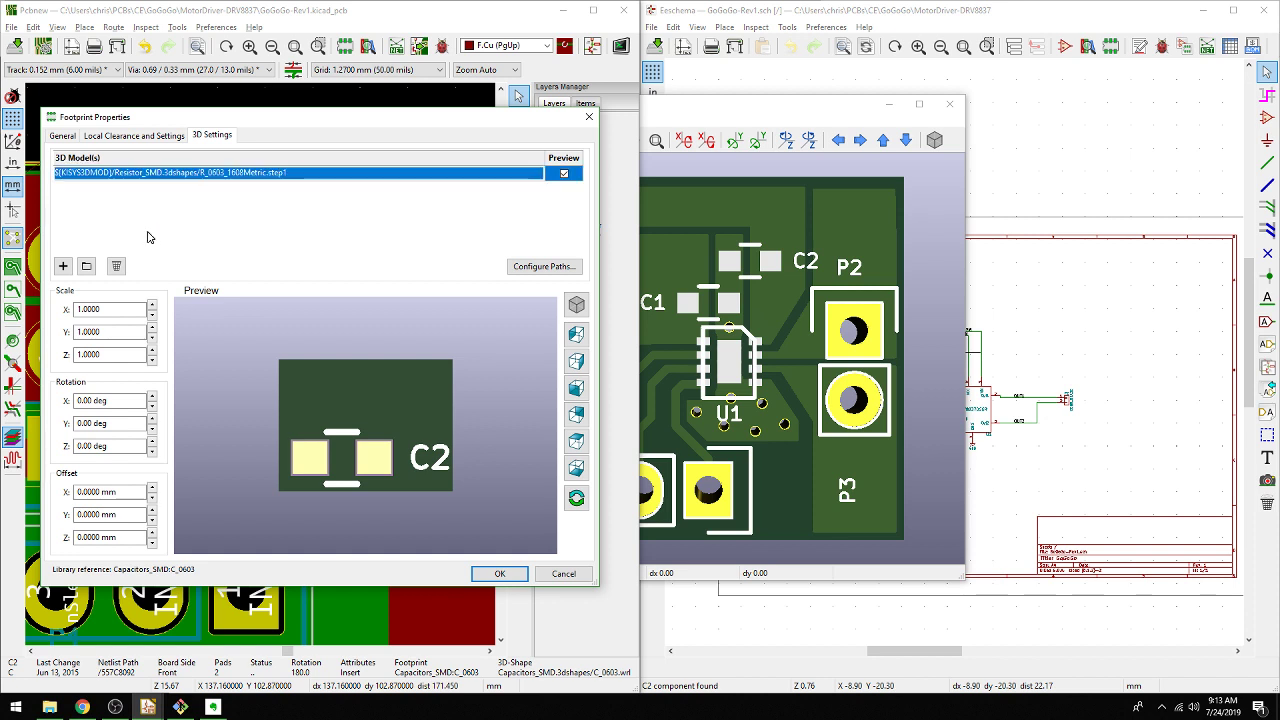
pyautogui.moveTo(252, 410); pyautogui.dragTo(380, 462)
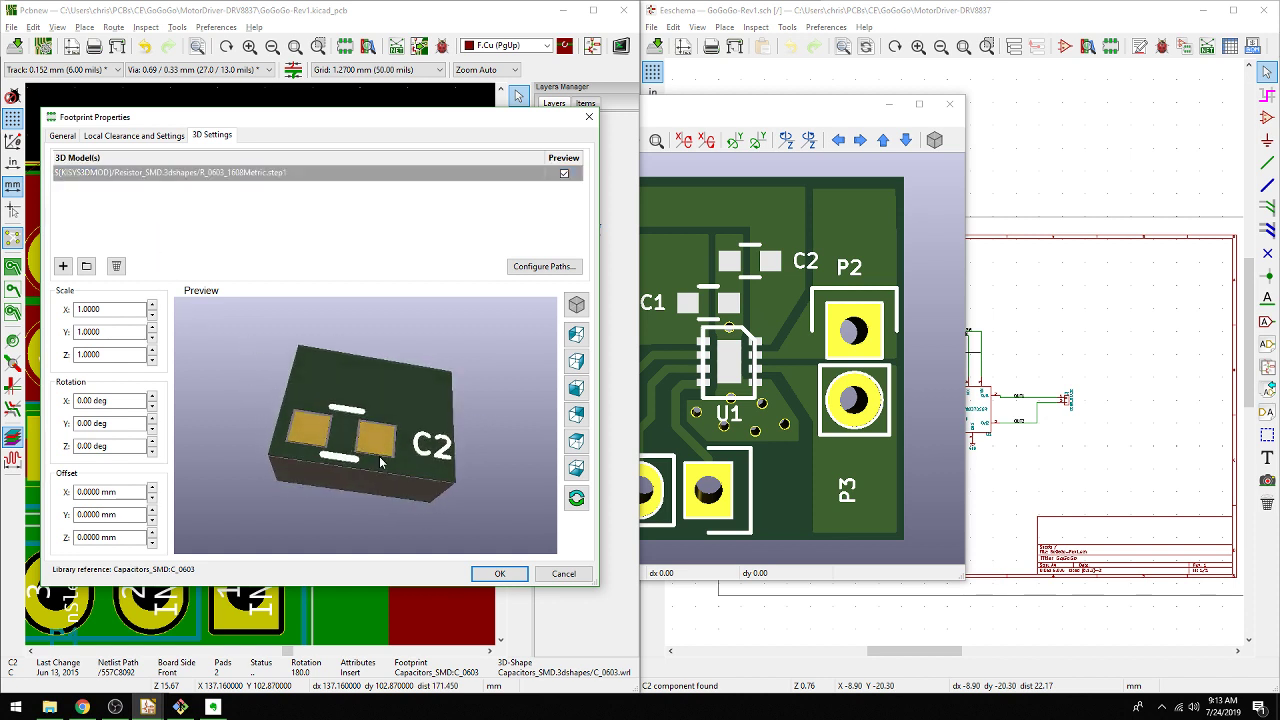
pyautogui.click(565, 174)
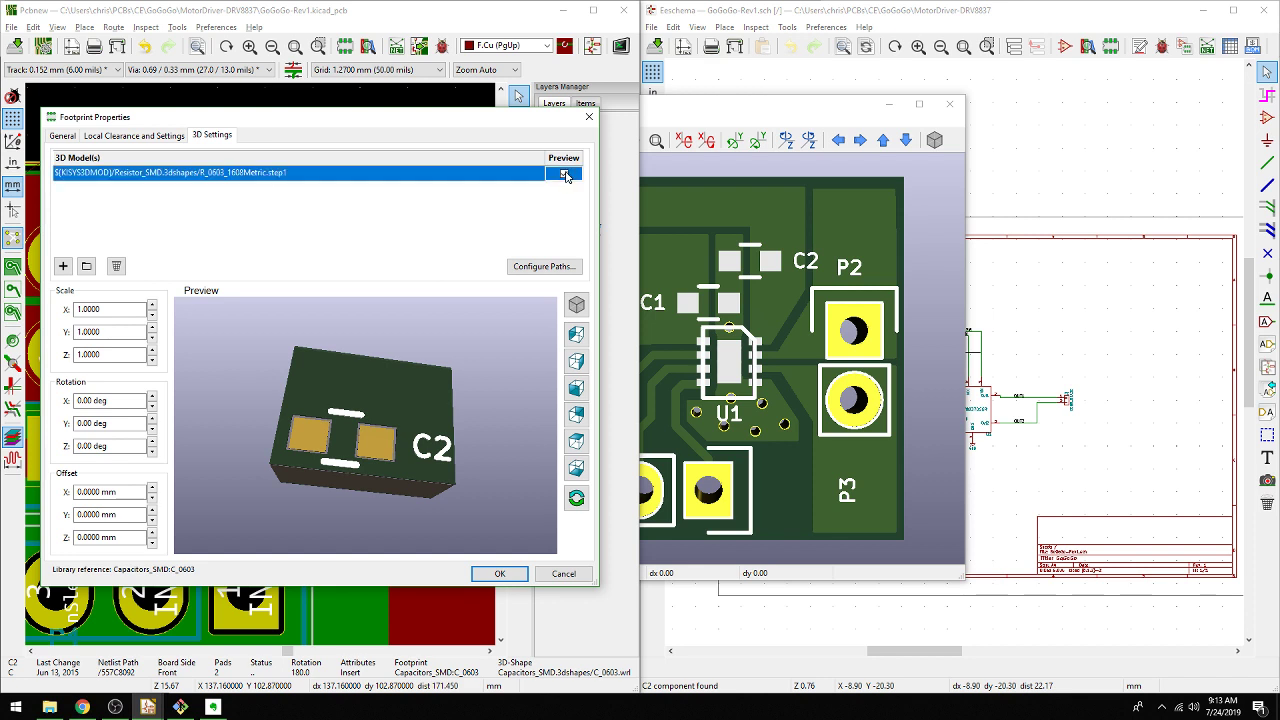
pyautogui.click(565, 174)
# Add the R_0603_1608Metric.step model from the Resistor_SMD.3dshapes library to C2's footprint
pyautogui.click(85, 267)
pyautogui.click(148, 241)
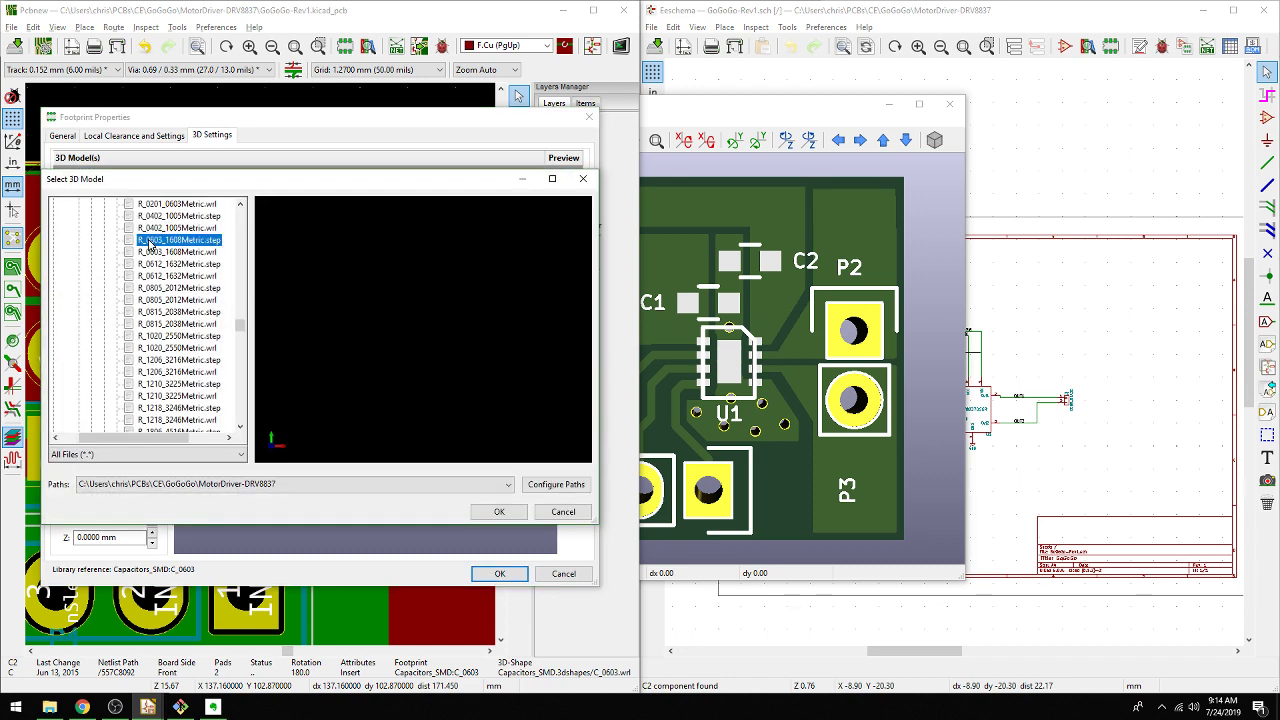
pyautogui.doubleClick(148, 241)
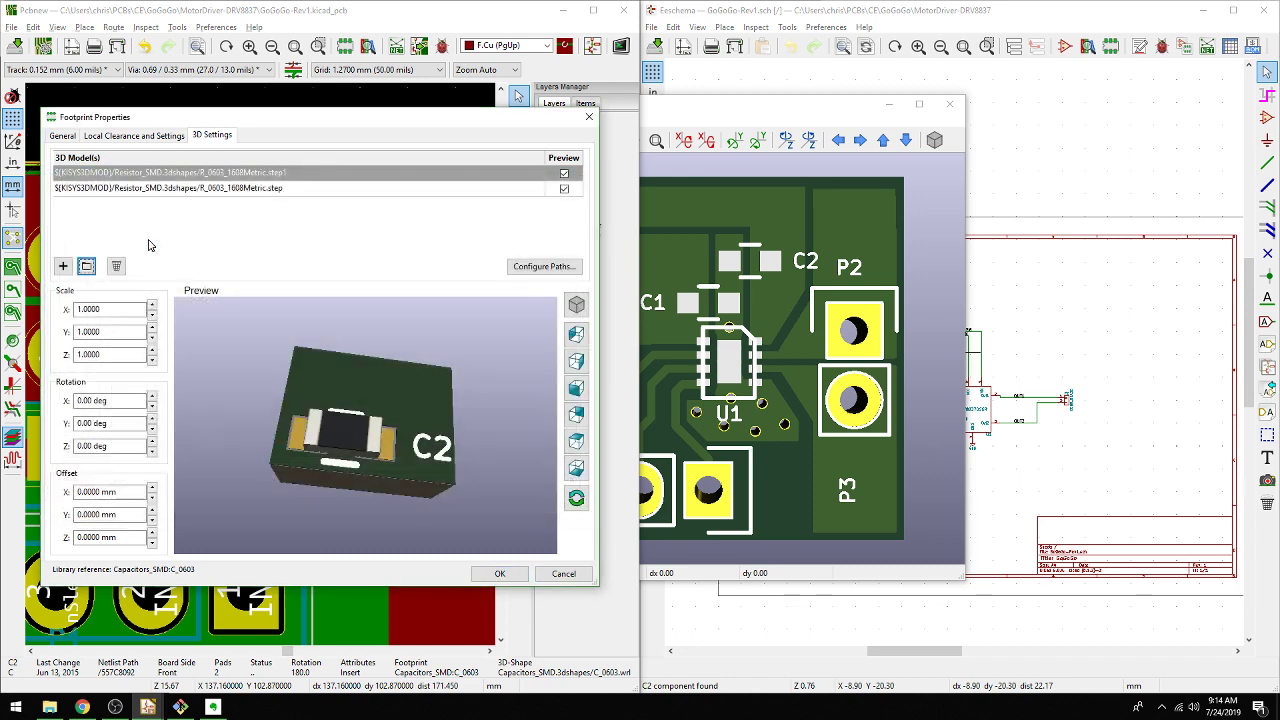
# Delete C2's mistyped R_0603_1608Metric.step1 entry, apply the footprint properties and check the capacitor in the 3D viewer
pyautogui.click(285, 176)
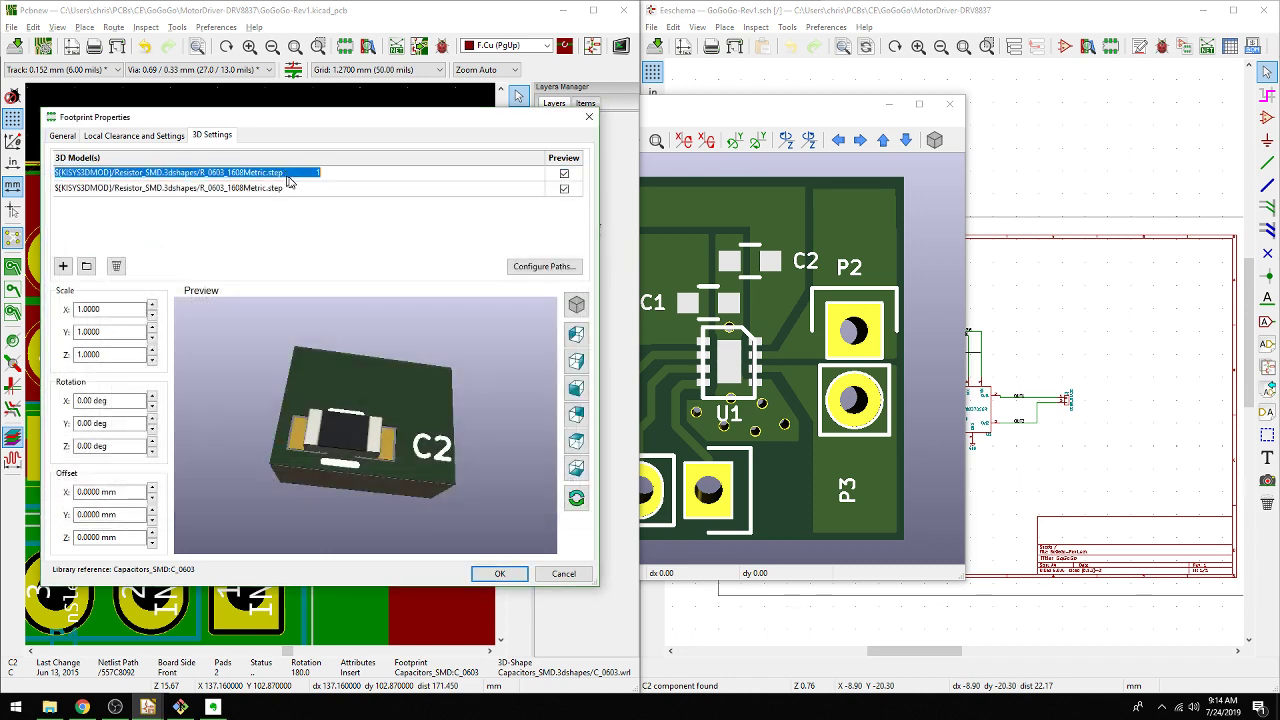
pyautogui.click(116, 266)
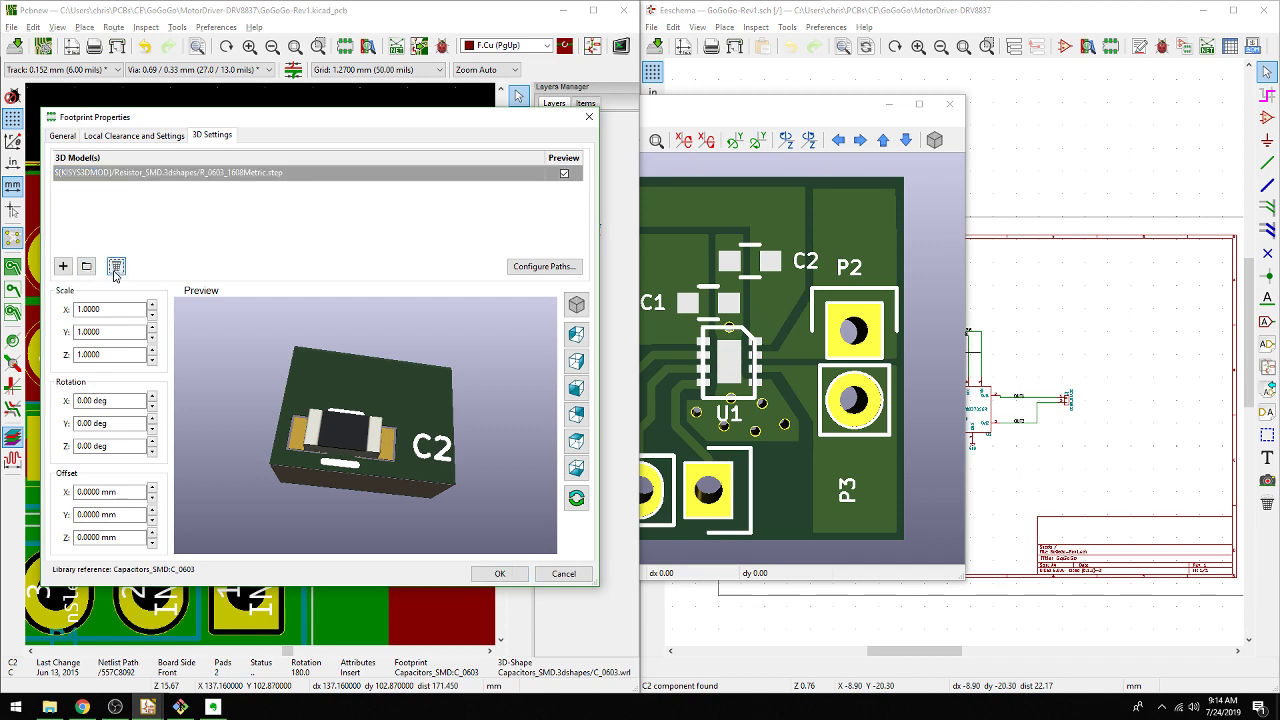
pyautogui.click(500, 575)
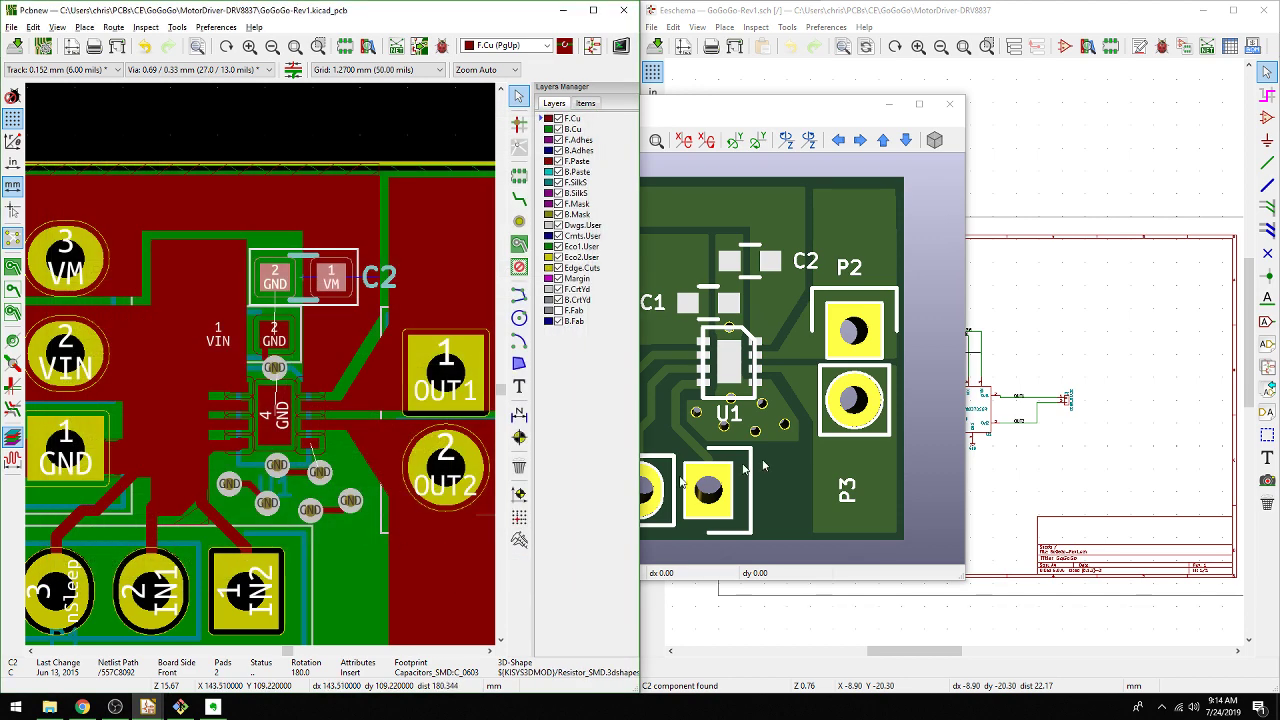
pyautogui.click(738, 409)
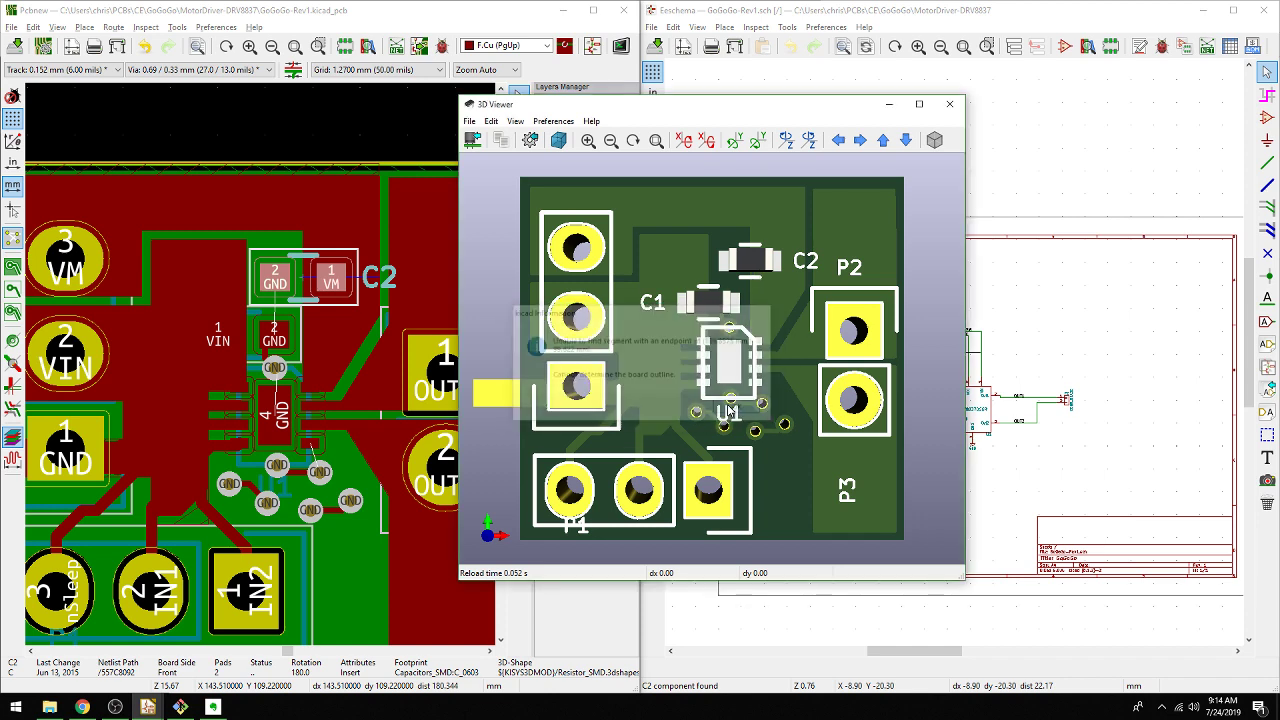
pyautogui.moveTo(610, 437)
pyautogui.mouseDown()
pyautogui.moveTo(640, 470)
pyautogui.moveTo(590, 420)
pyautogui.moveTo(600, 430)
pyautogui.mouseUp()
pyautogui.click(174, 445)
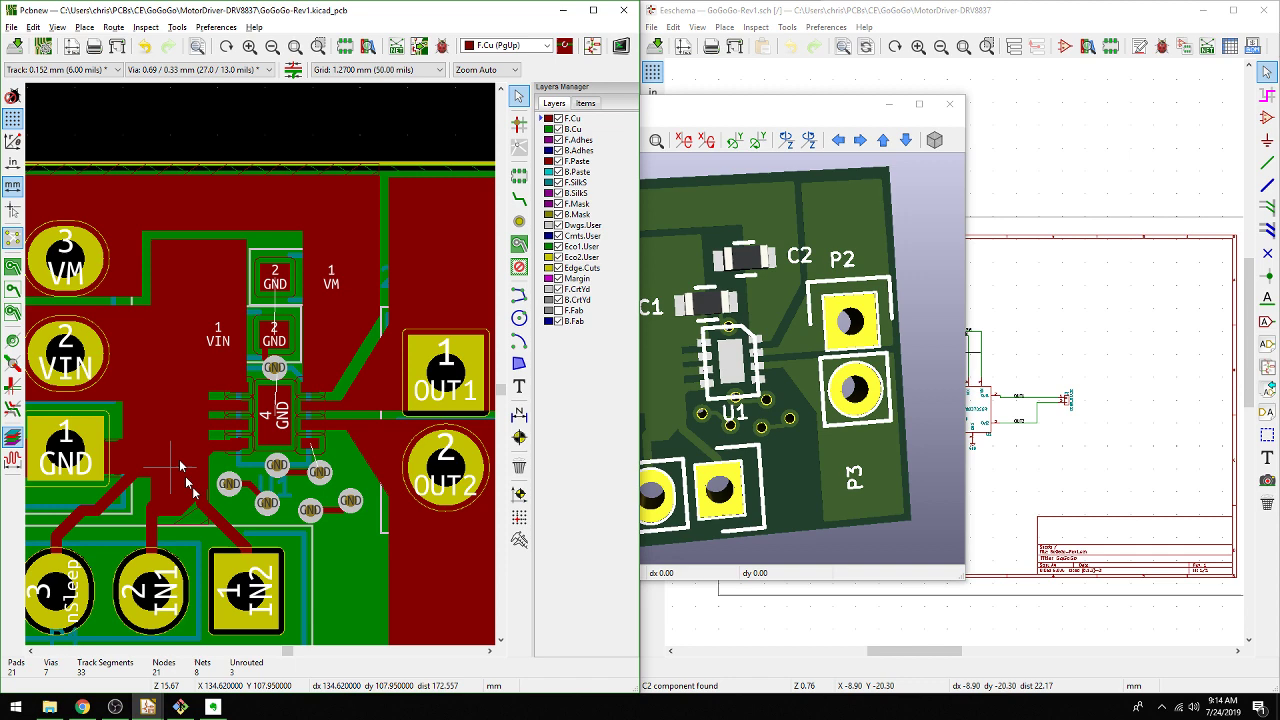
pyautogui.click(196, 503)
pyautogui.press('Escape')
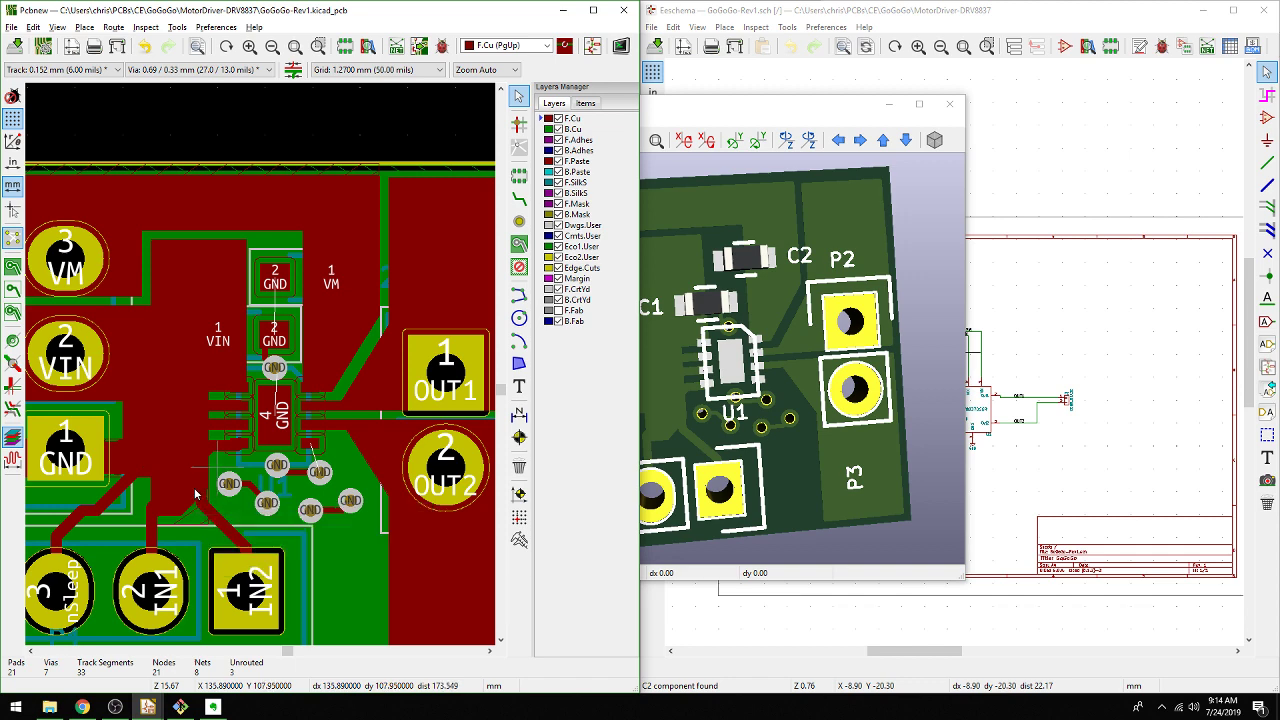
pyautogui.click(185, 484)
pyautogui.press('Escape')
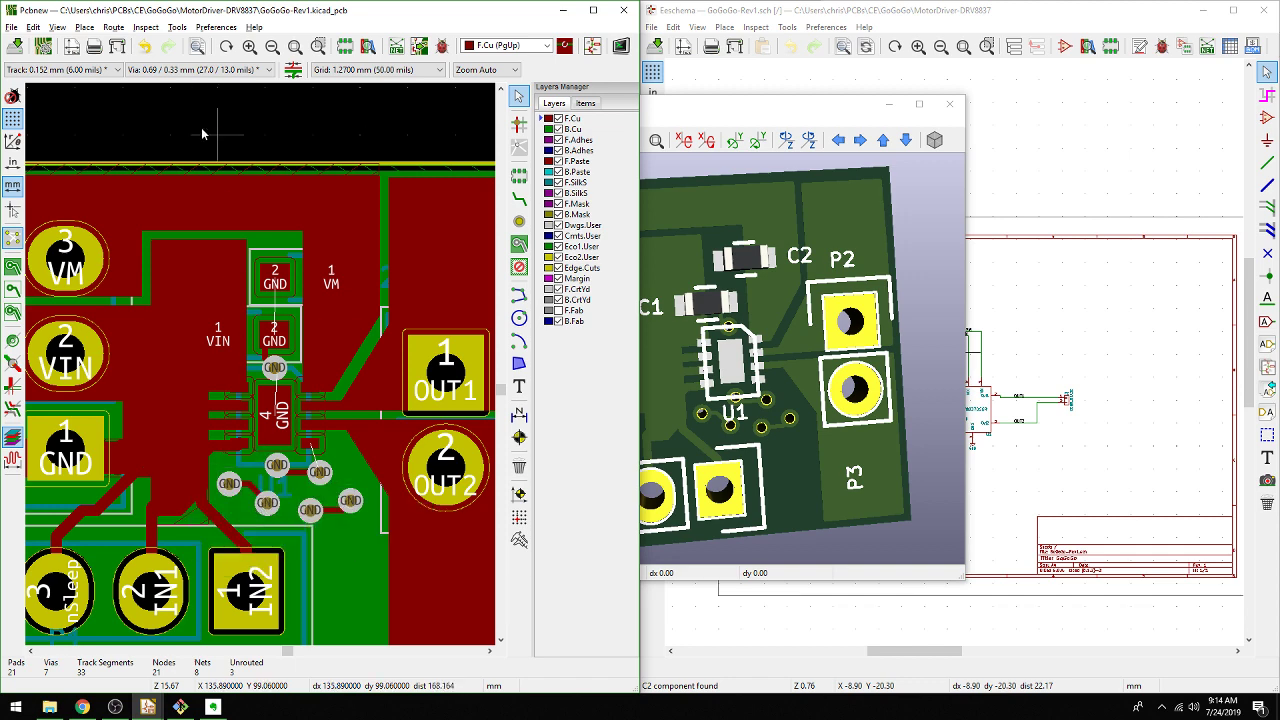
# Set the board grid to 0.0051 mm (0.20 mils)
pyautogui.rightClick(203, 127)
pyautogui.moveTo(250, 305)
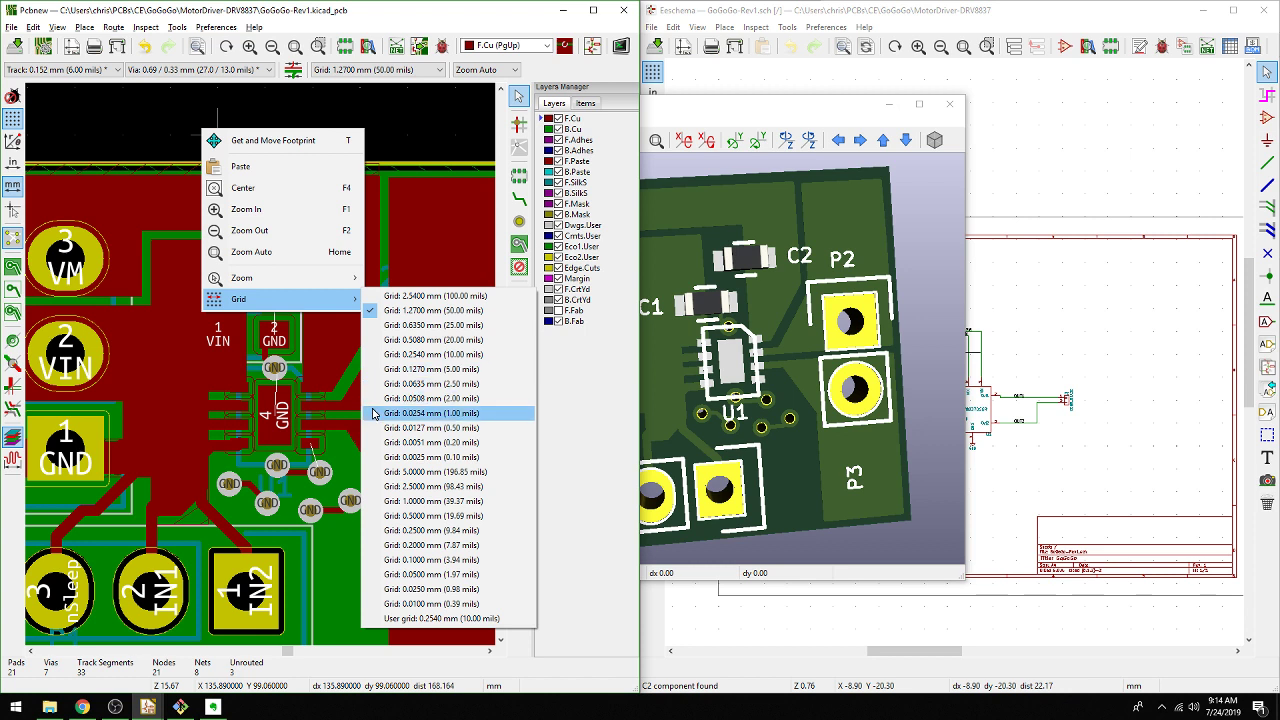
pyautogui.click(376, 442)
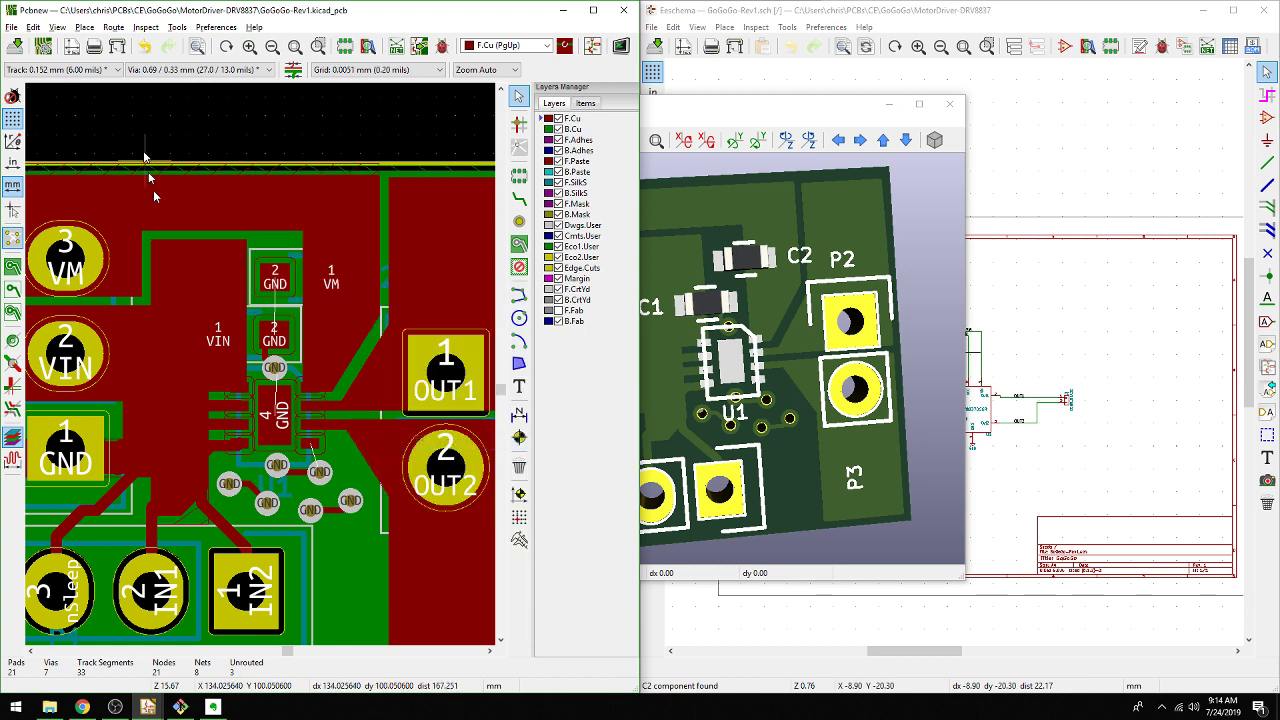
# Remove the extra copper zone covering the input traces beside U1 and refill all zones
pyautogui.click(168, 257)
pyautogui.click(188, 292)
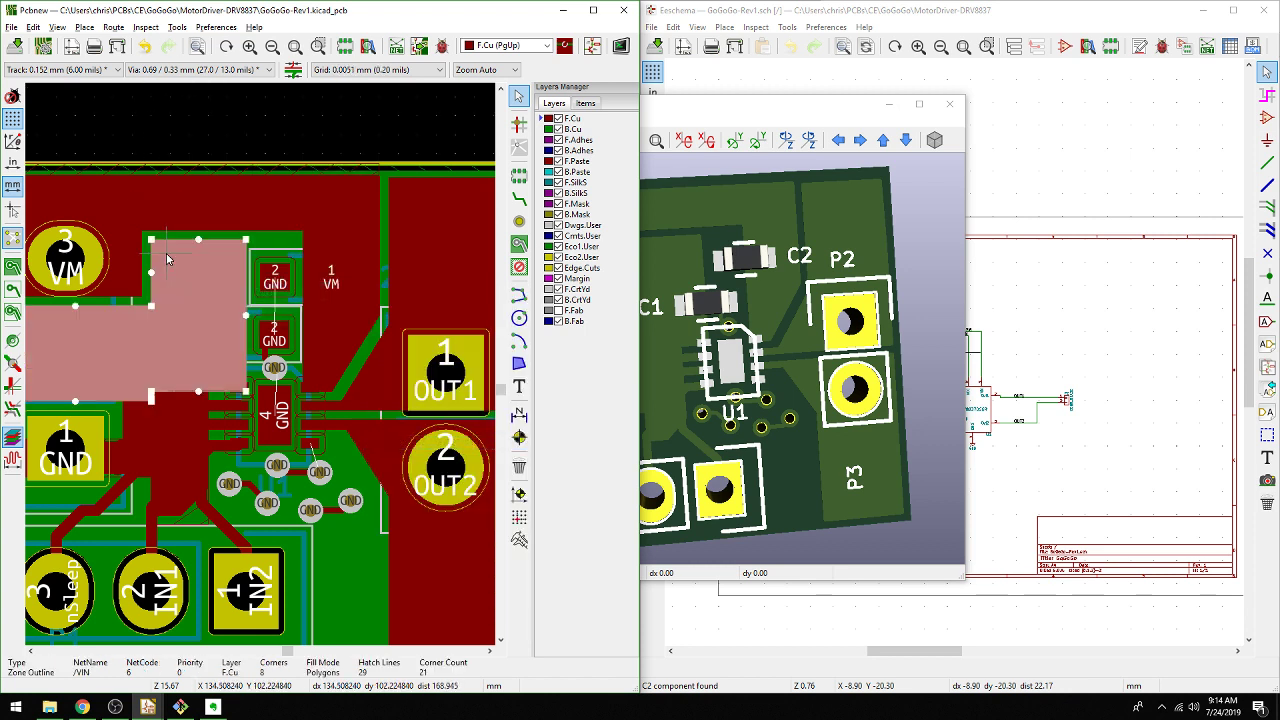
pyautogui.click(159, 439)
pyautogui.click(205, 474)
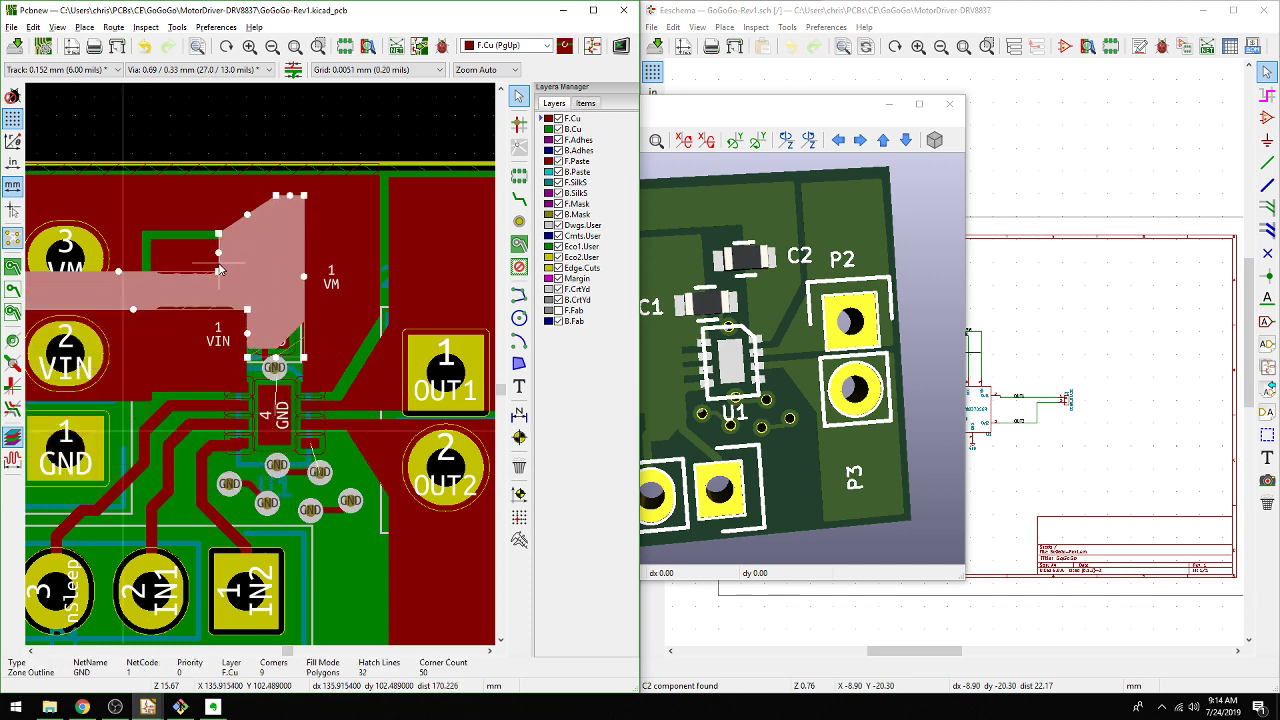
pyautogui.press('b')
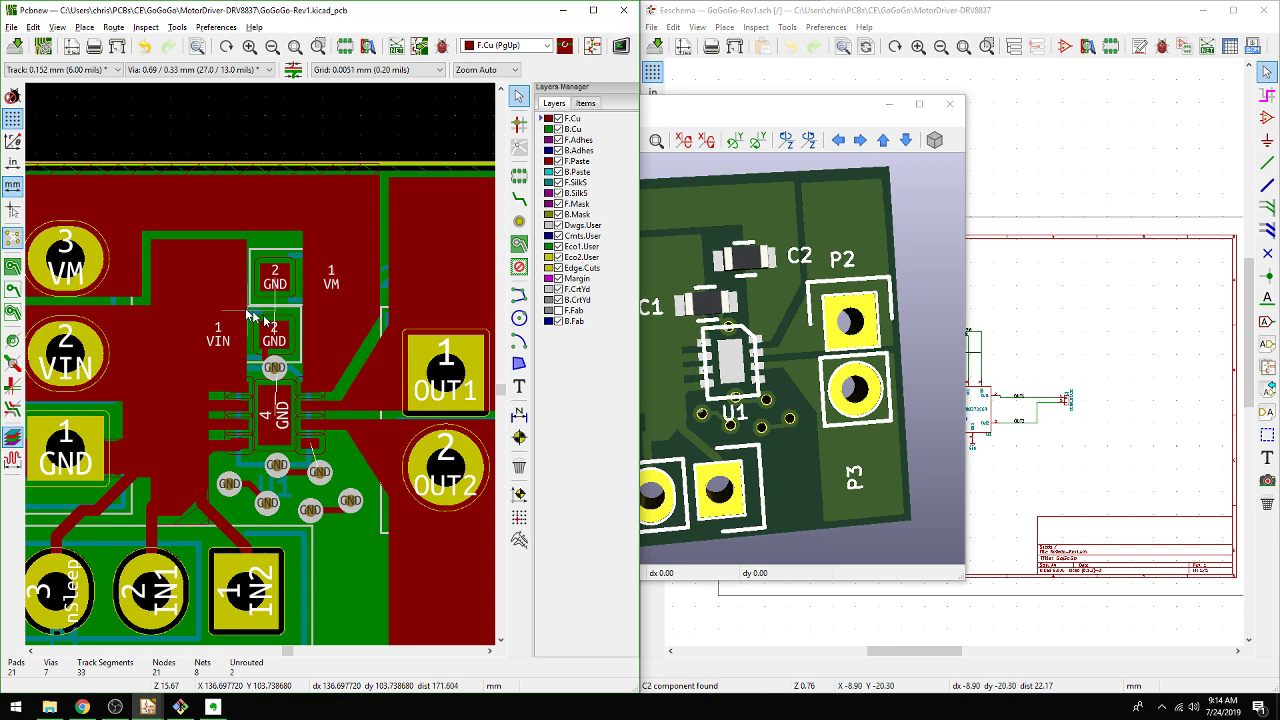
# Delete the remaining overlapping zone on the input traces, refill the zones and update the 3D view
pyautogui.click(672, 411)
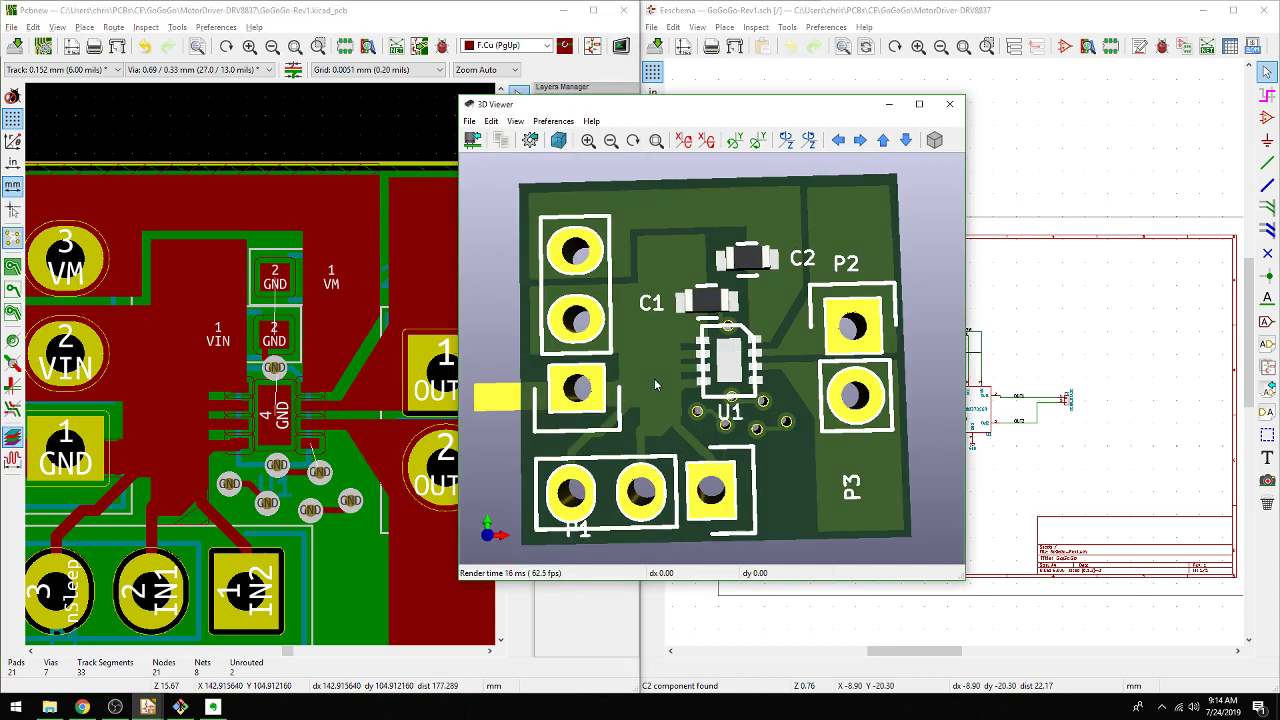
pyautogui.click(150, 430)
pyautogui.press('Escape')
pyautogui.press('b')
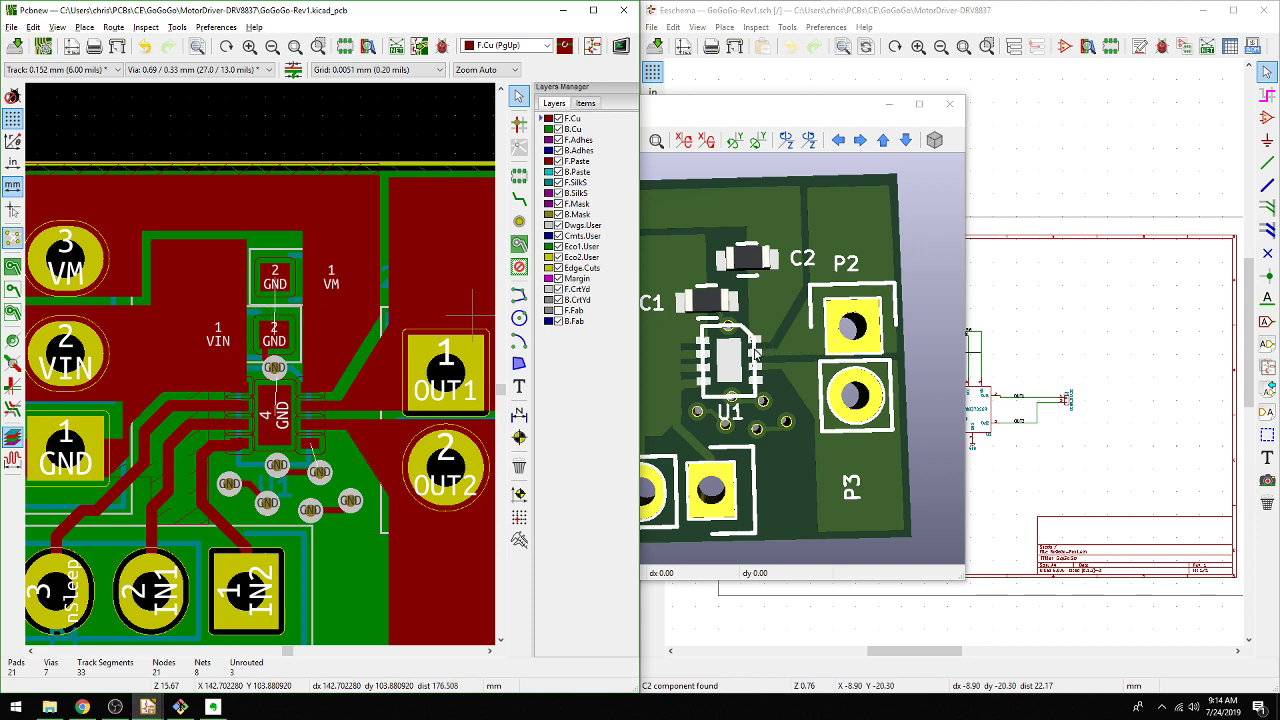
pyautogui.click(757, 352)
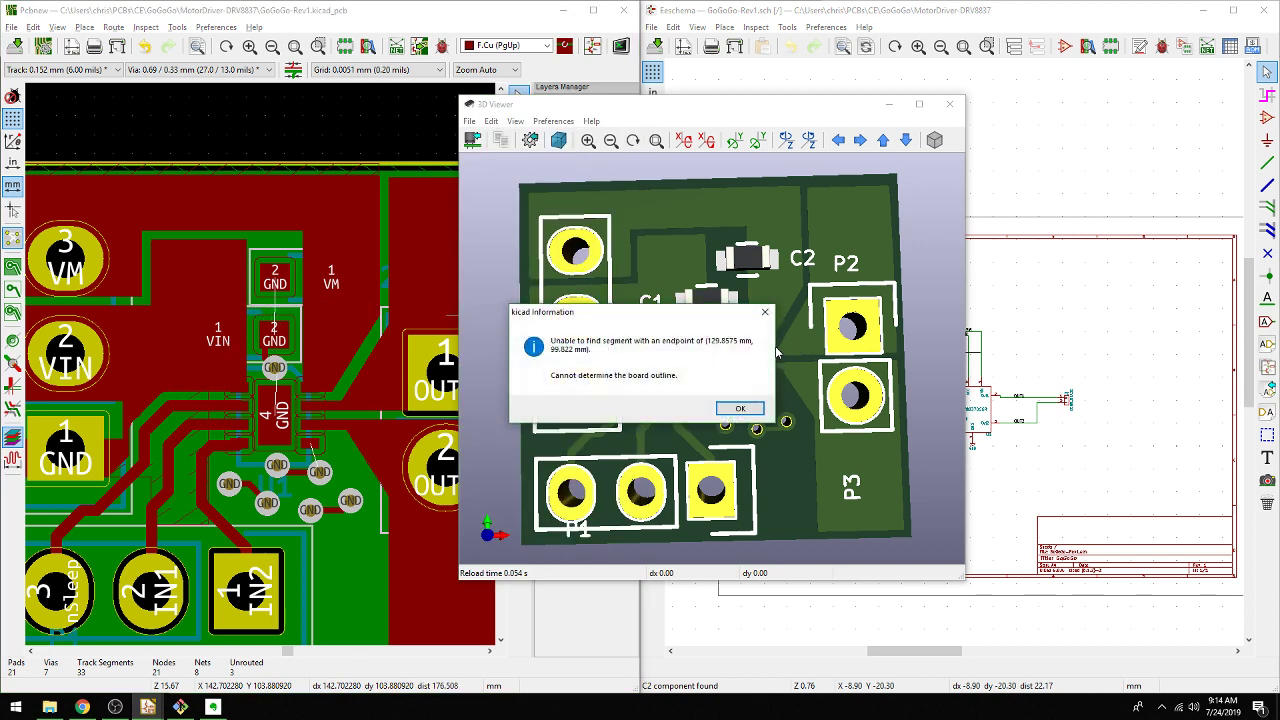
pyautogui.click(735, 409)
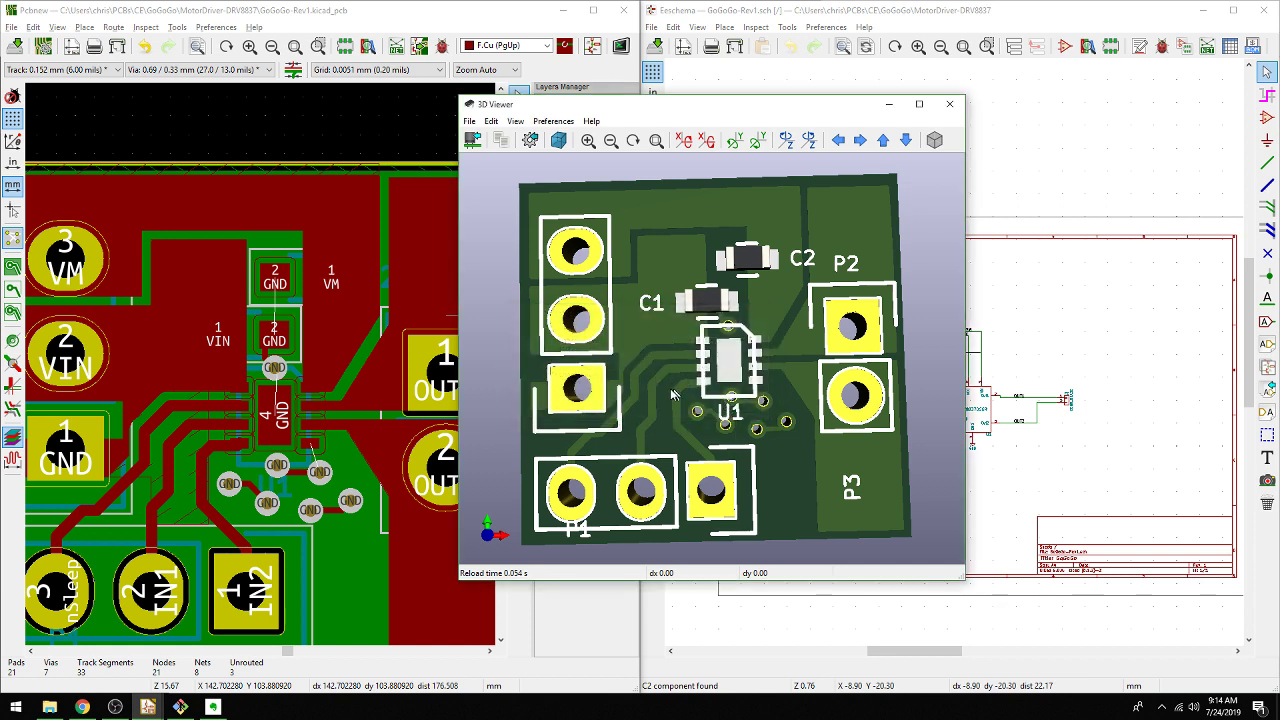
# Open the 3D model settings in the properties of U1's footprint
pyautogui.click(298, 458)
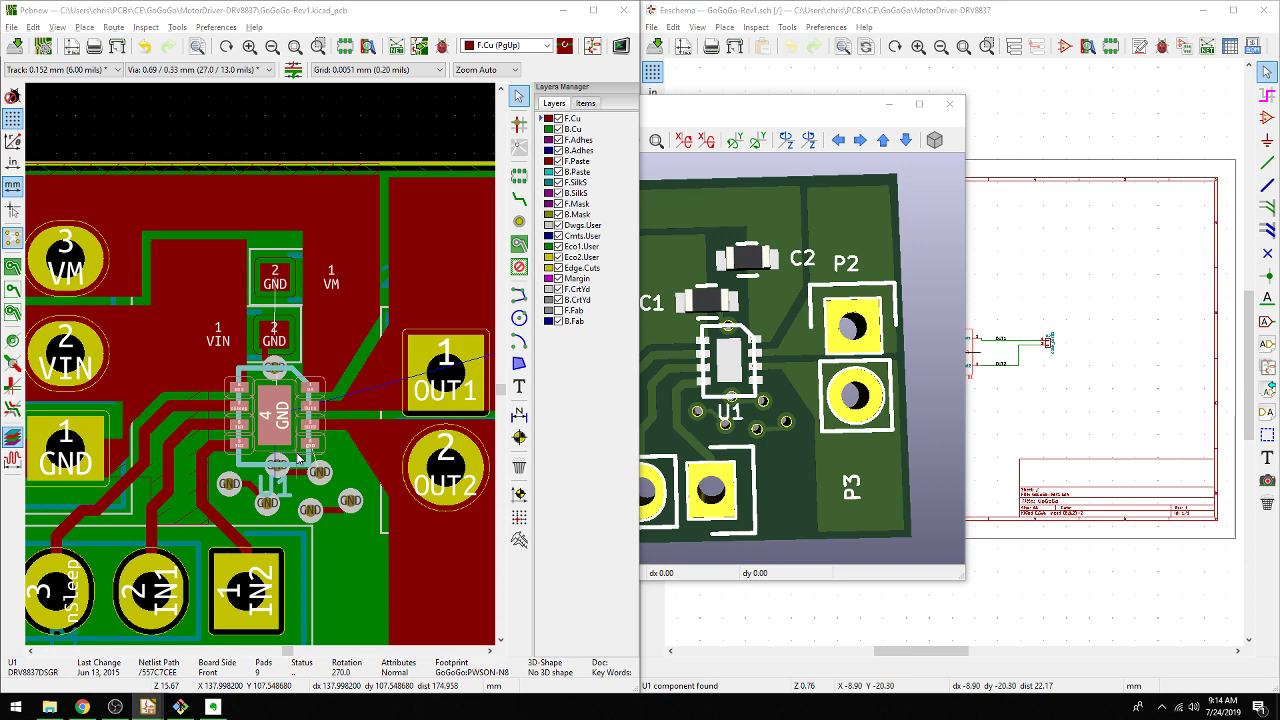
pyautogui.doubleClick(298, 458)
pyautogui.click(61, 137)
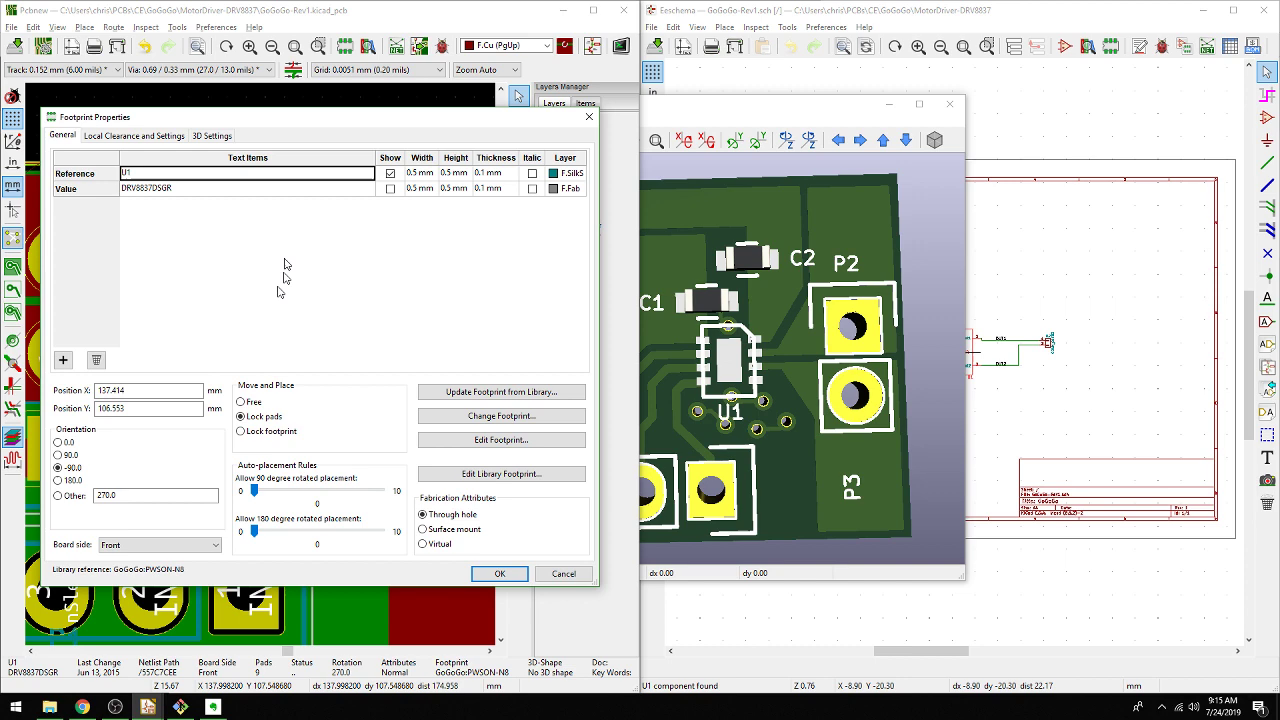
pyautogui.click(219, 137)
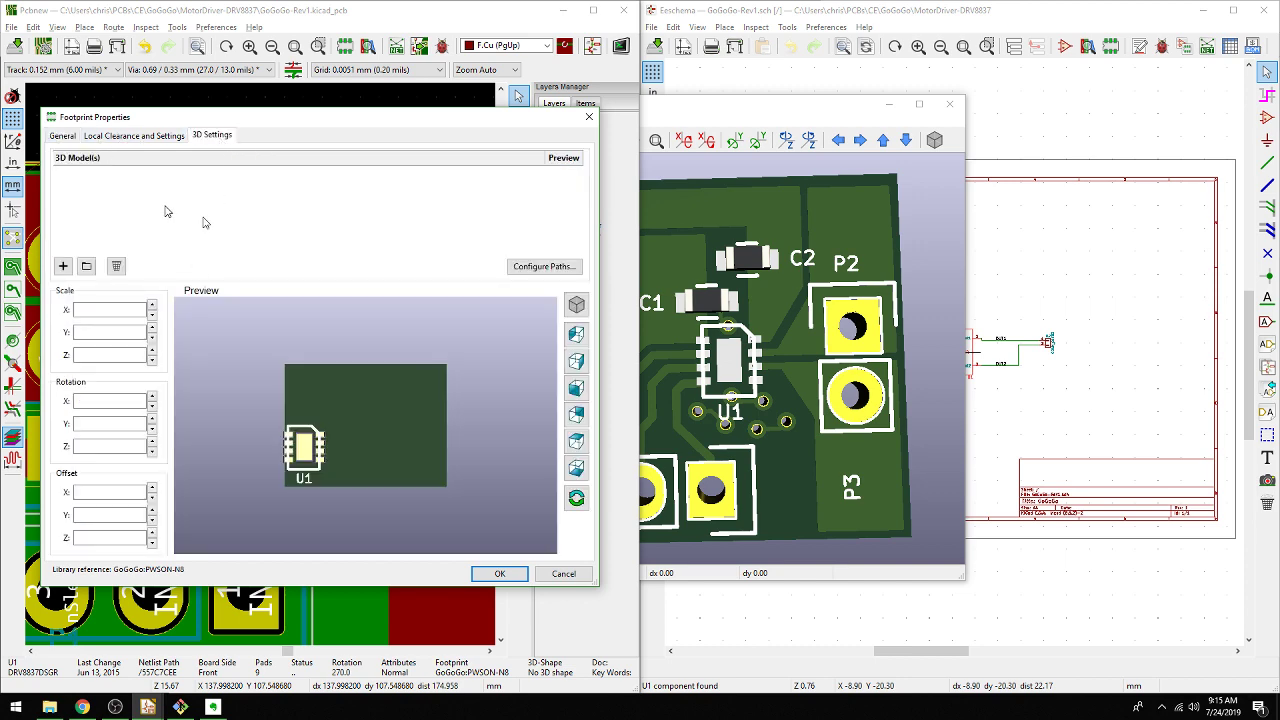
# Browse the 3D model library for U1 and open the Package_SON.3dshapes folder down to its WSON-8 models
pyautogui.click(86, 266)
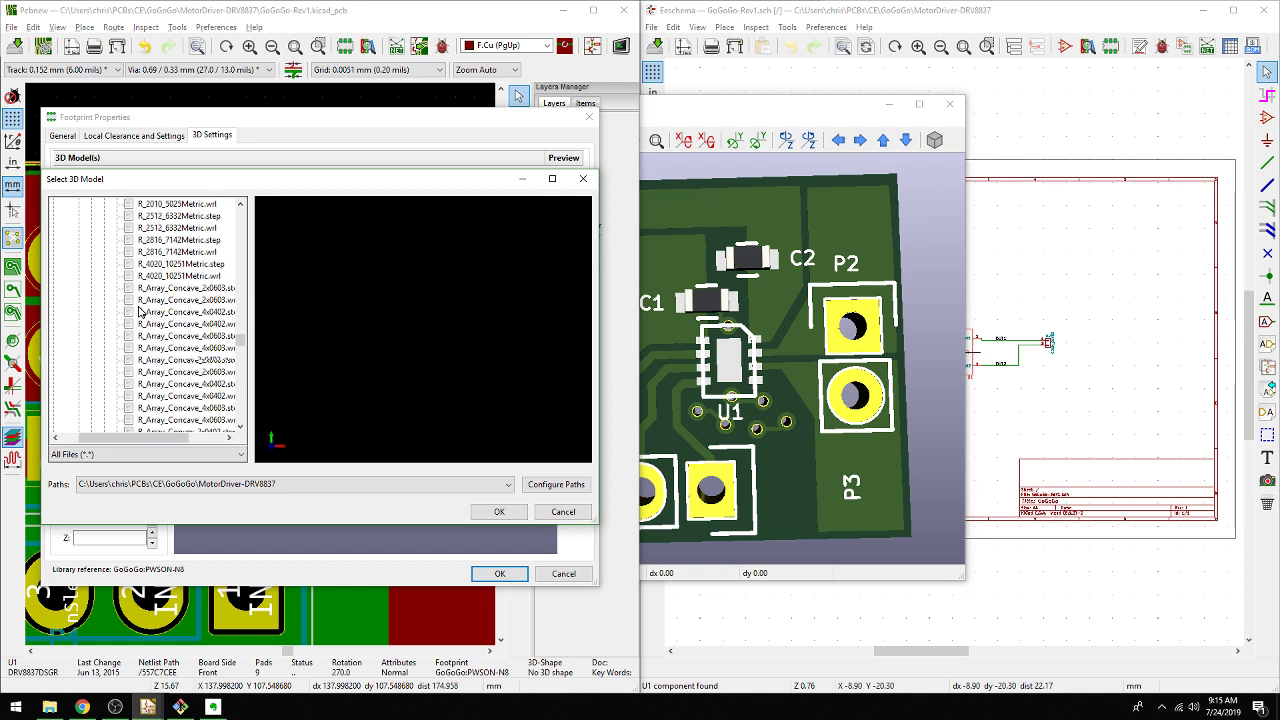
pyautogui.click(104, 300)
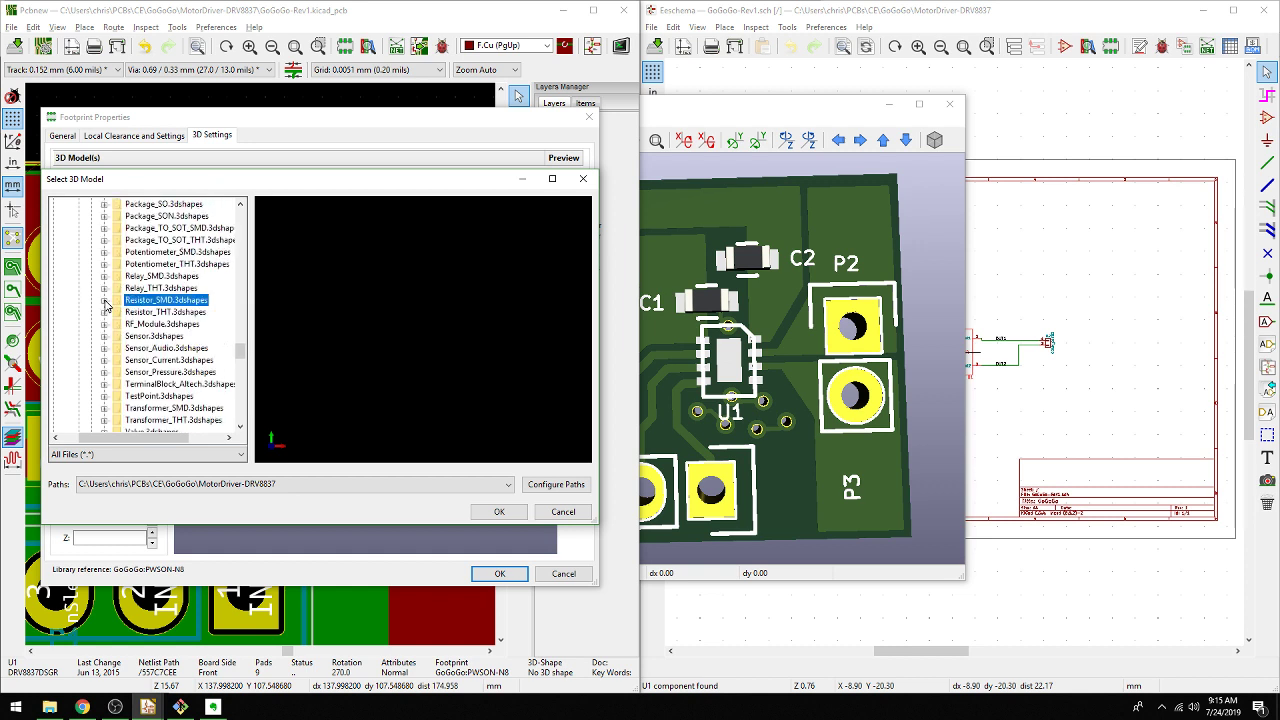
pyautogui.scroll(-3, 107, 305)
pyautogui.scroll(1, 107, 305)
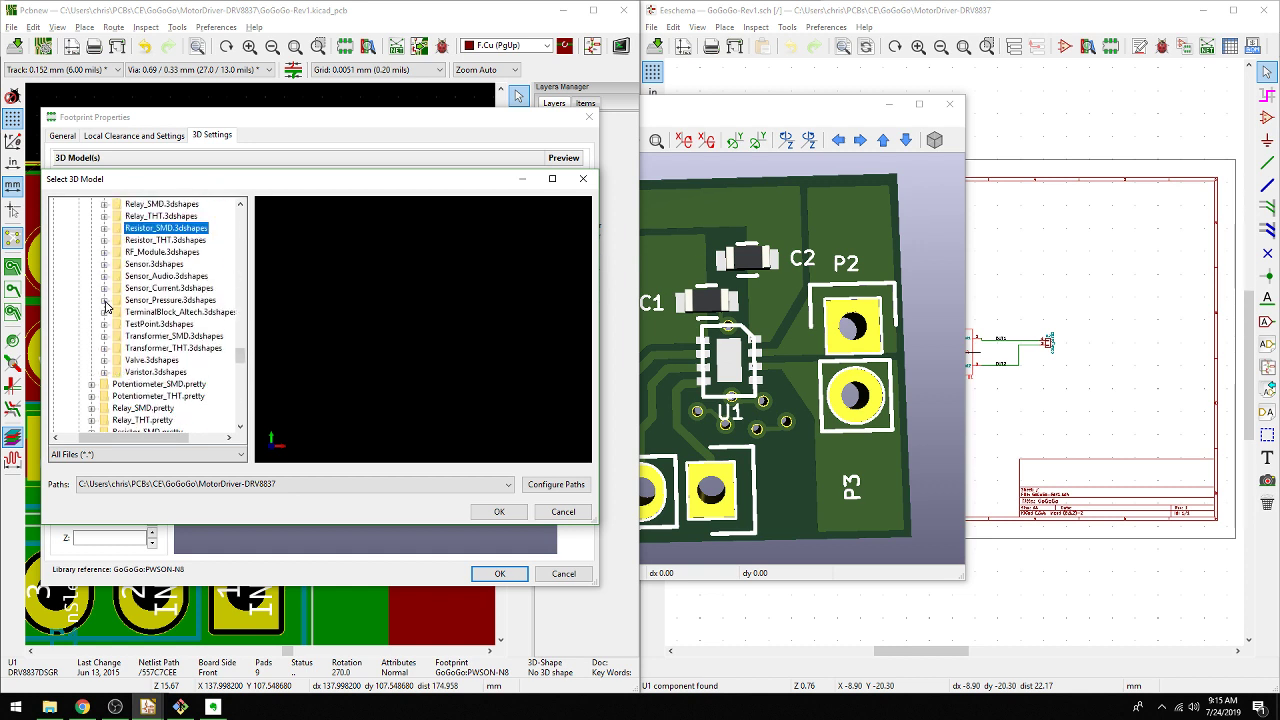
pyautogui.scroll(3, 107, 305)
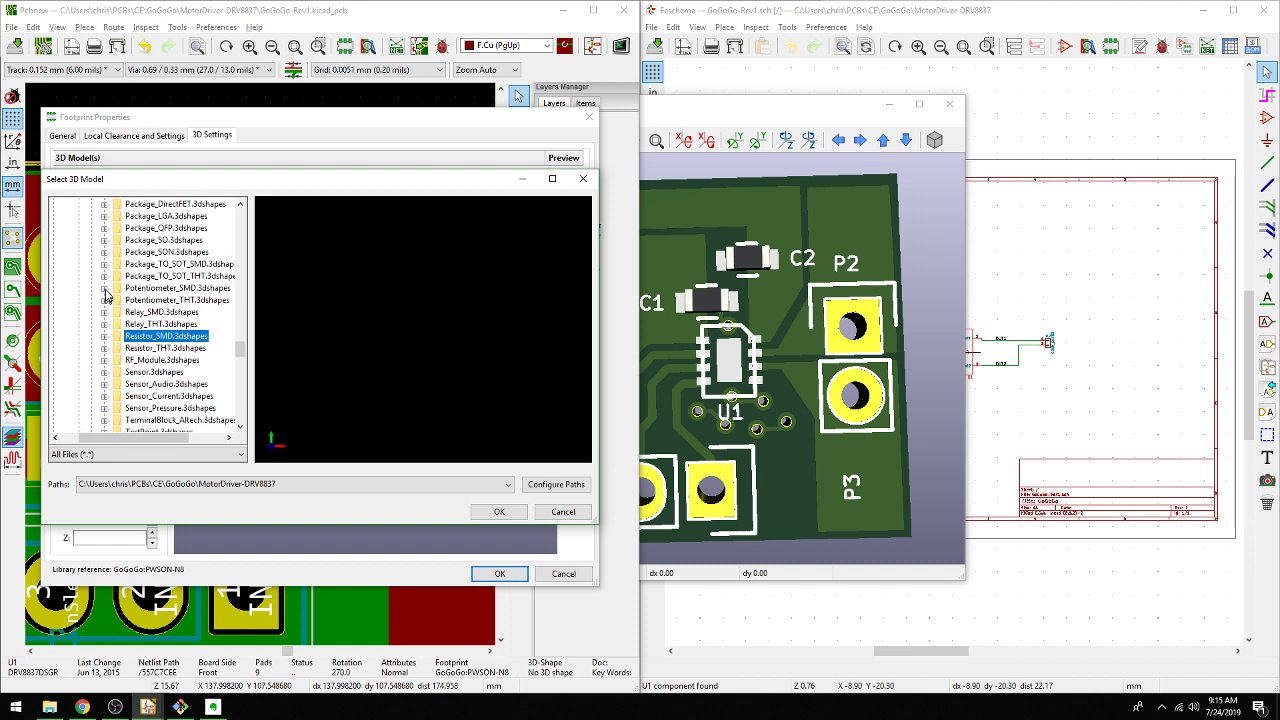
pyautogui.click(104, 252)
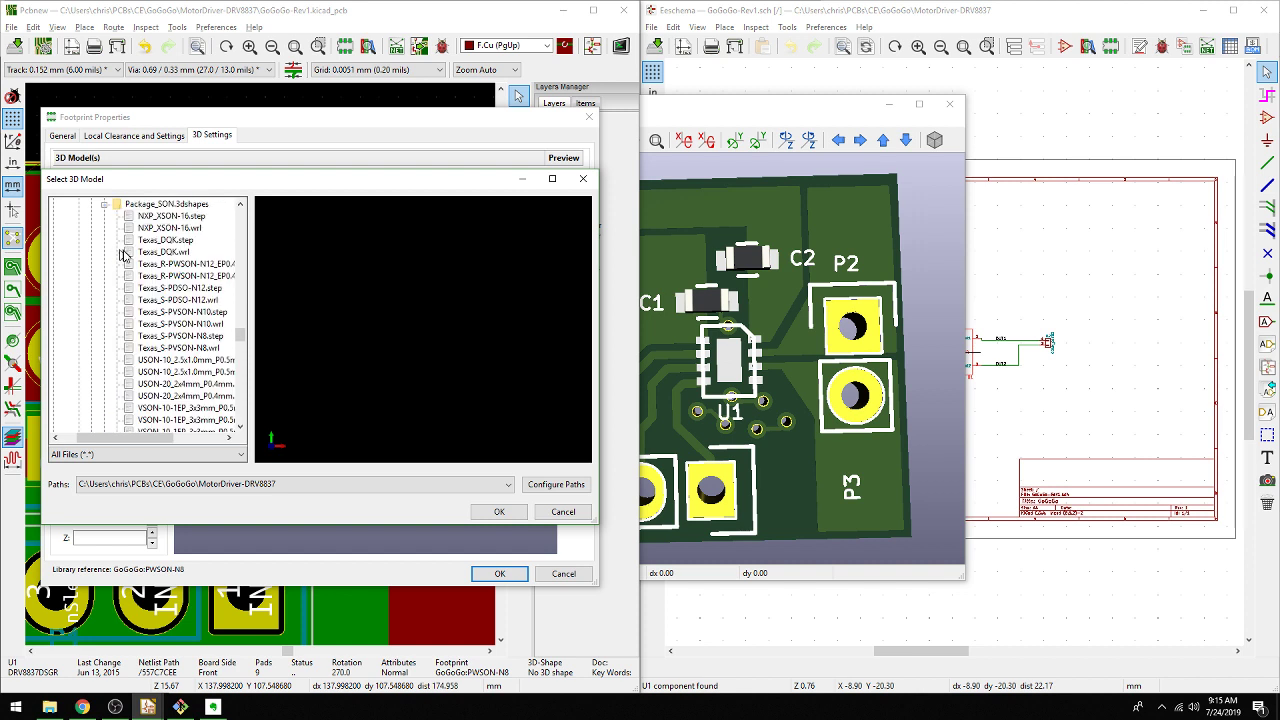
pyautogui.scroll(1, 141, 281)
pyautogui.scroll(-9, 141, 281)
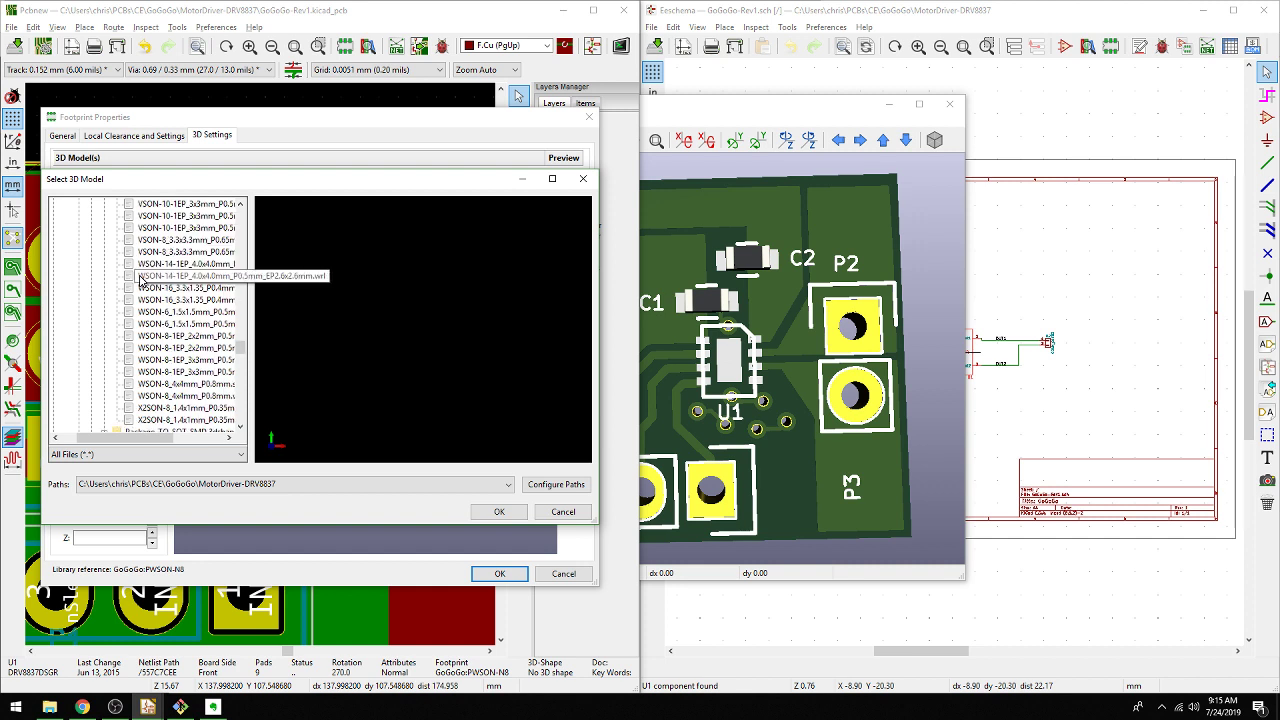
pyautogui.scroll(1, 141, 281)
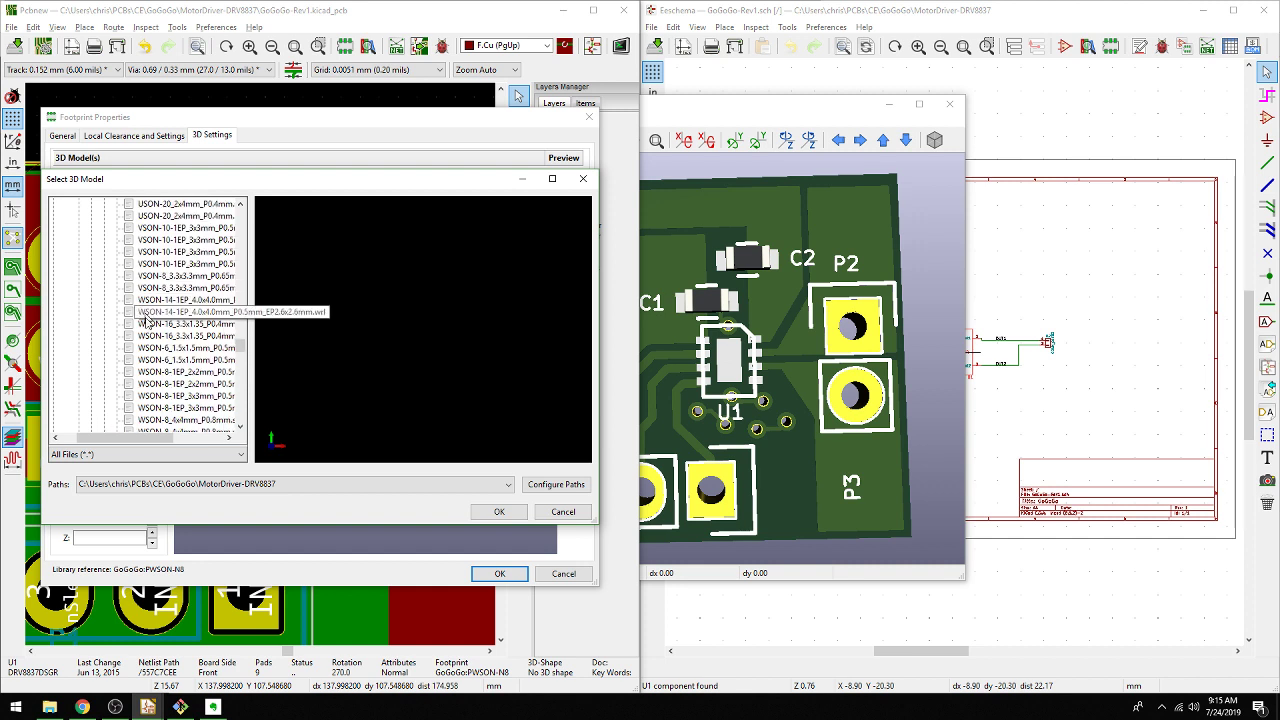
# Preview the WSON-8 models and add WSON-8-1EP_2x2mm_P0.5mm_EP0.9x1.6mm.step to U1
pyautogui.click(160, 398)
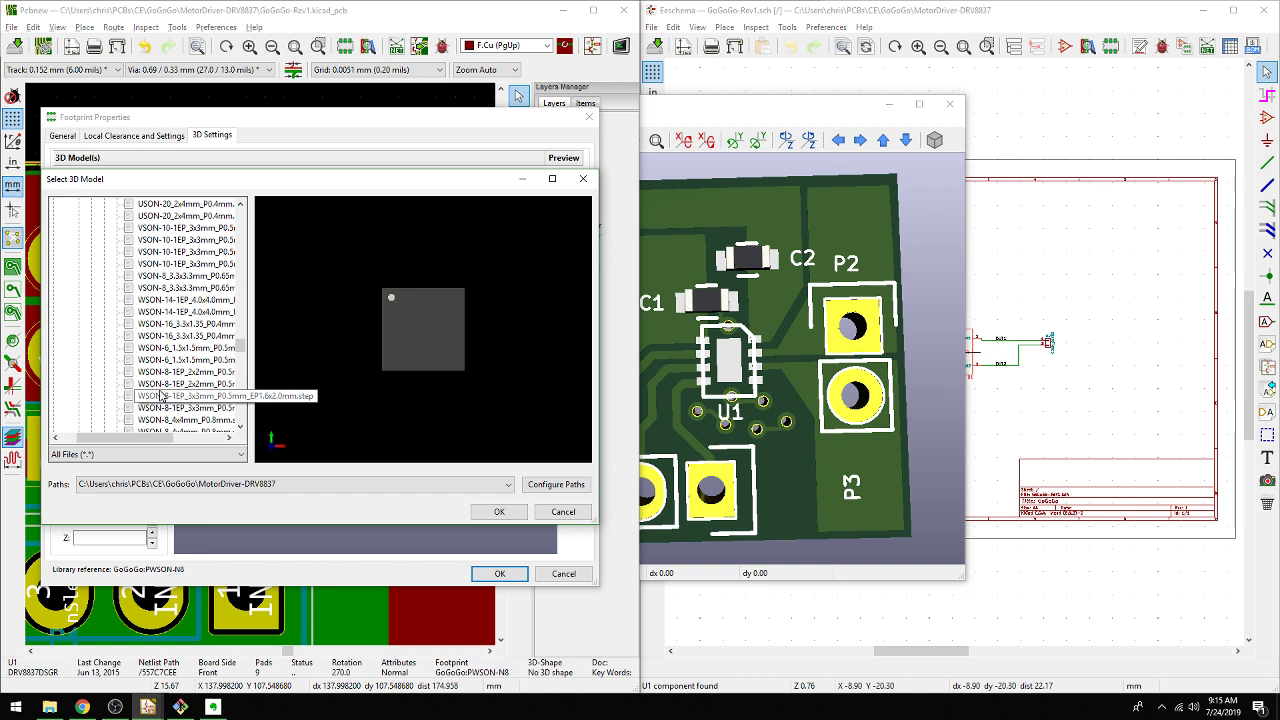
pyautogui.click(162, 386)
pyautogui.click(161, 385)
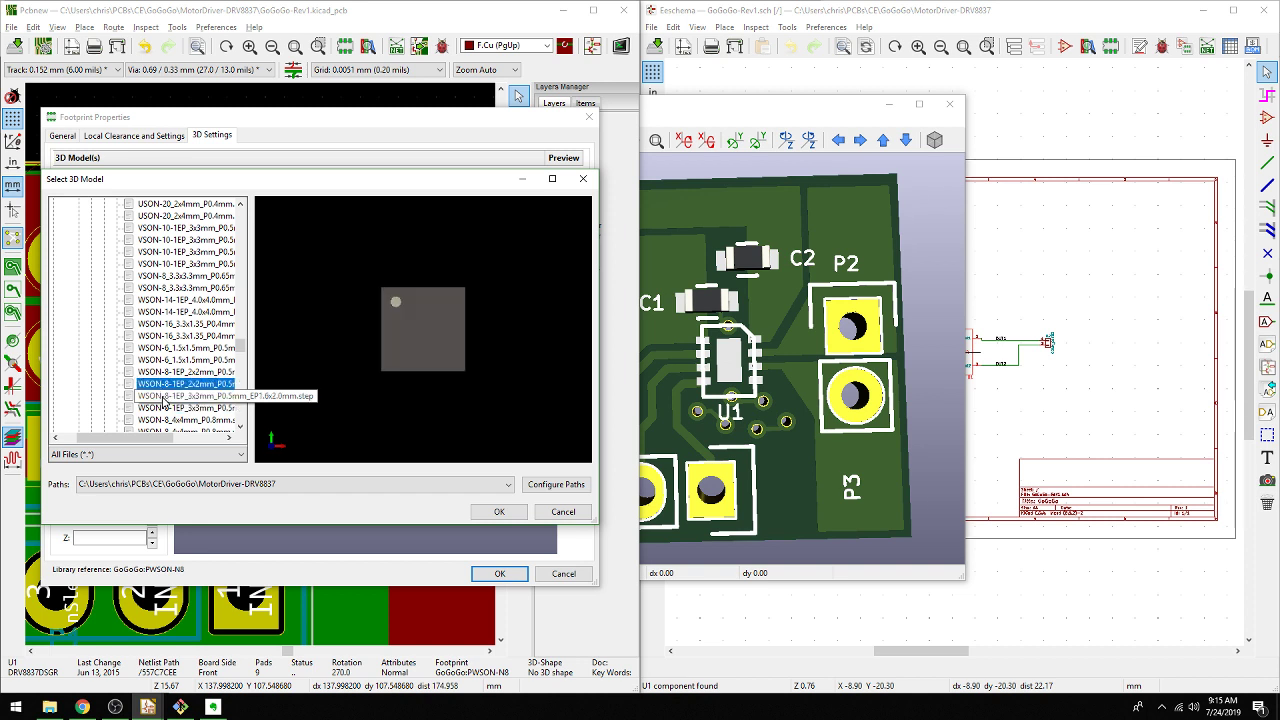
pyautogui.click(162, 386)
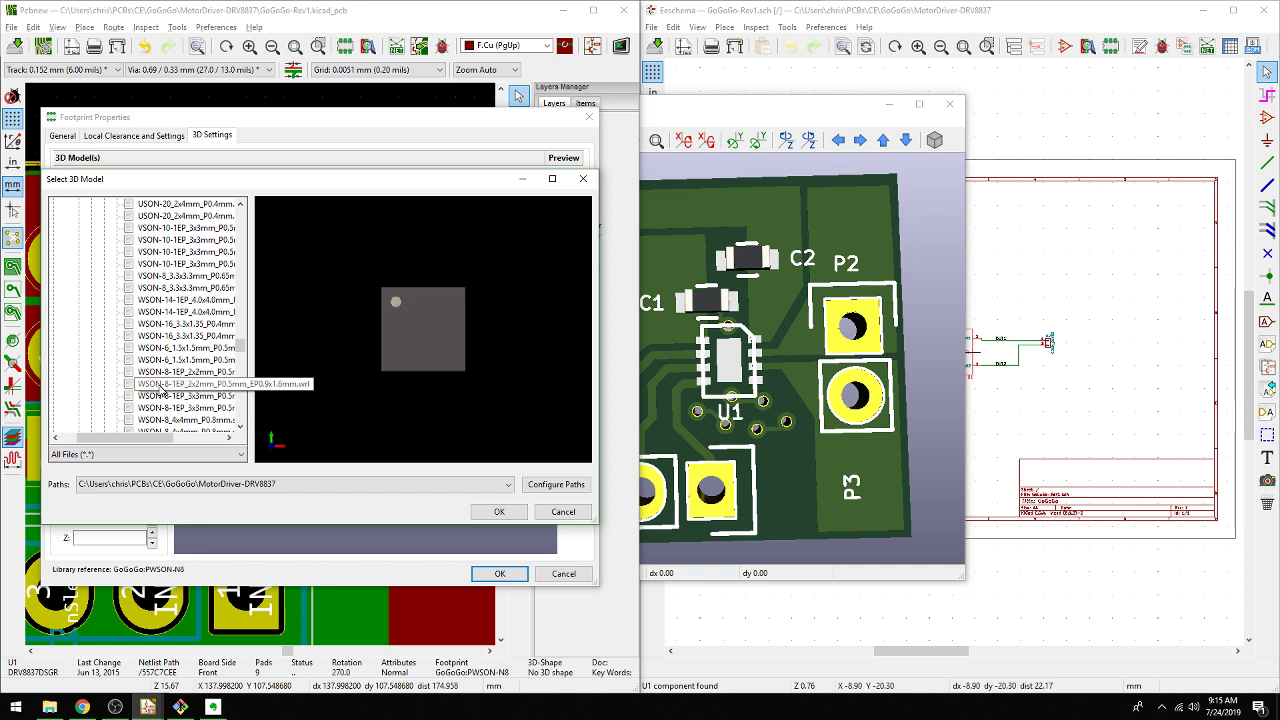
pyautogui.click(159, 374)
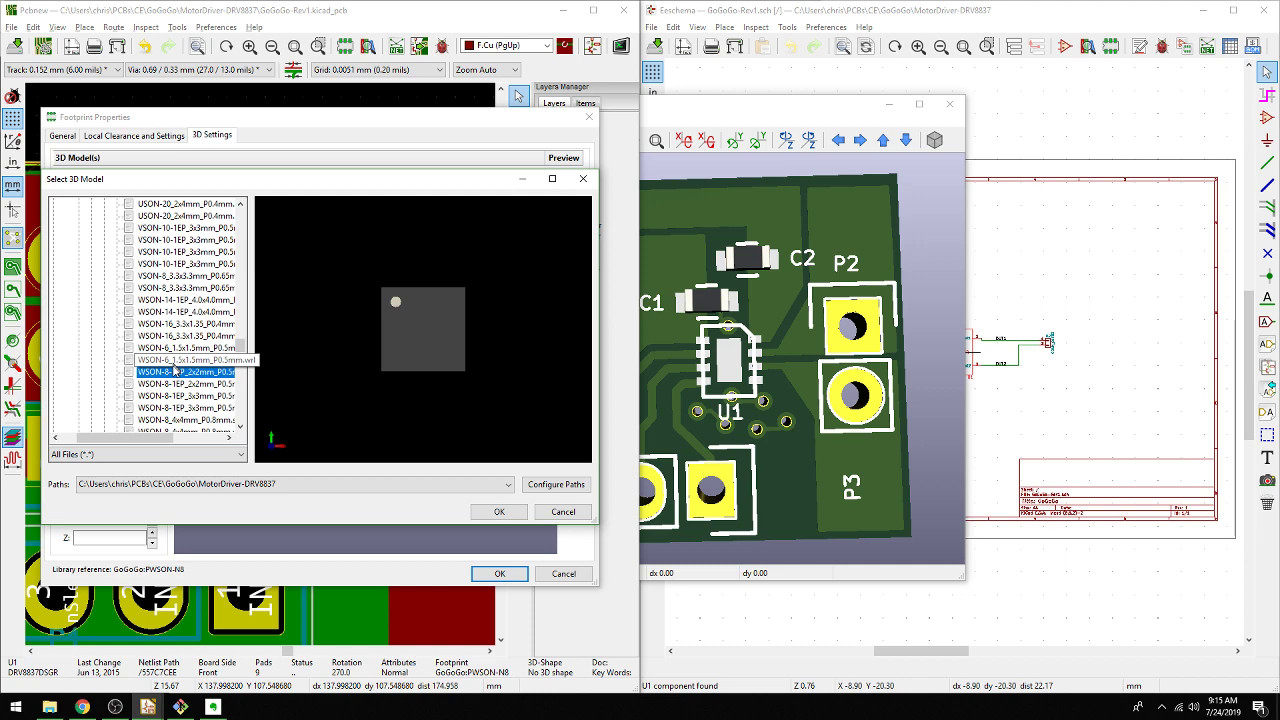
pyautogui.doubleClick(177, 376)
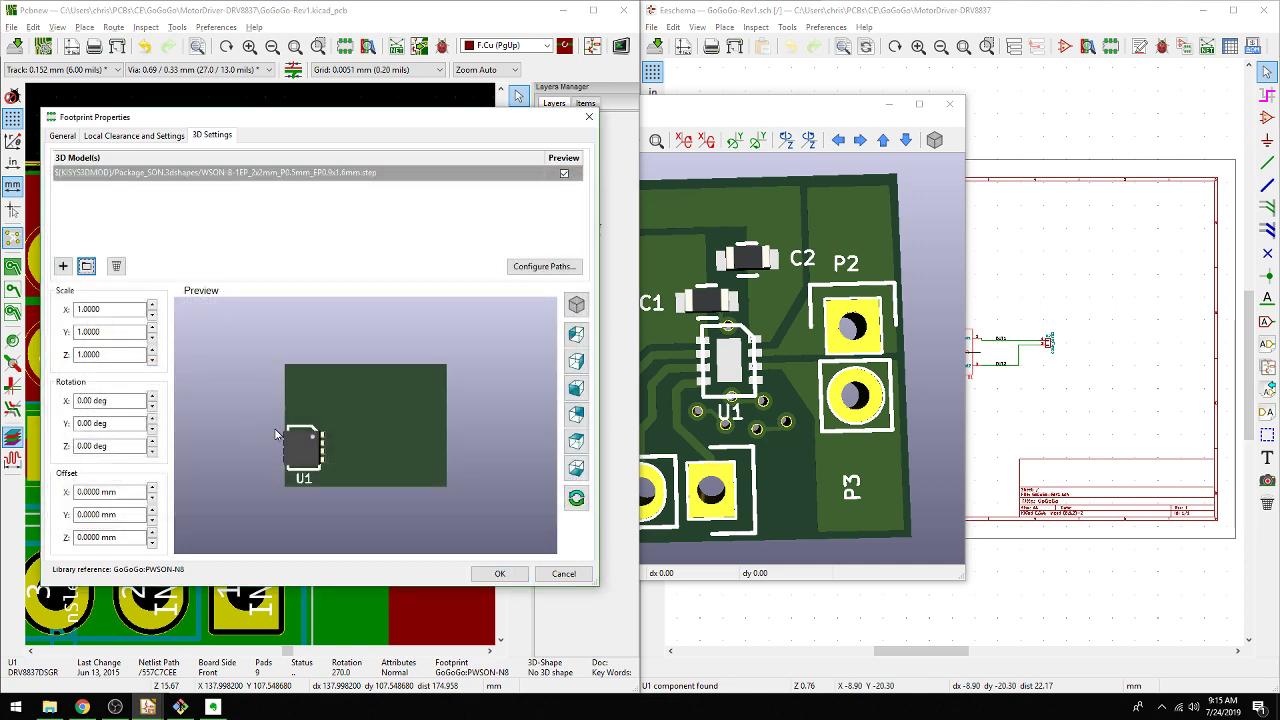
# Replace U1's 3D model with WSON-8-1EP_3x3mm_P0.5mm_EP1.6x2.0mm.wrl from the Package_SON.3dshapes folder
pyautogui.click(116, 266)
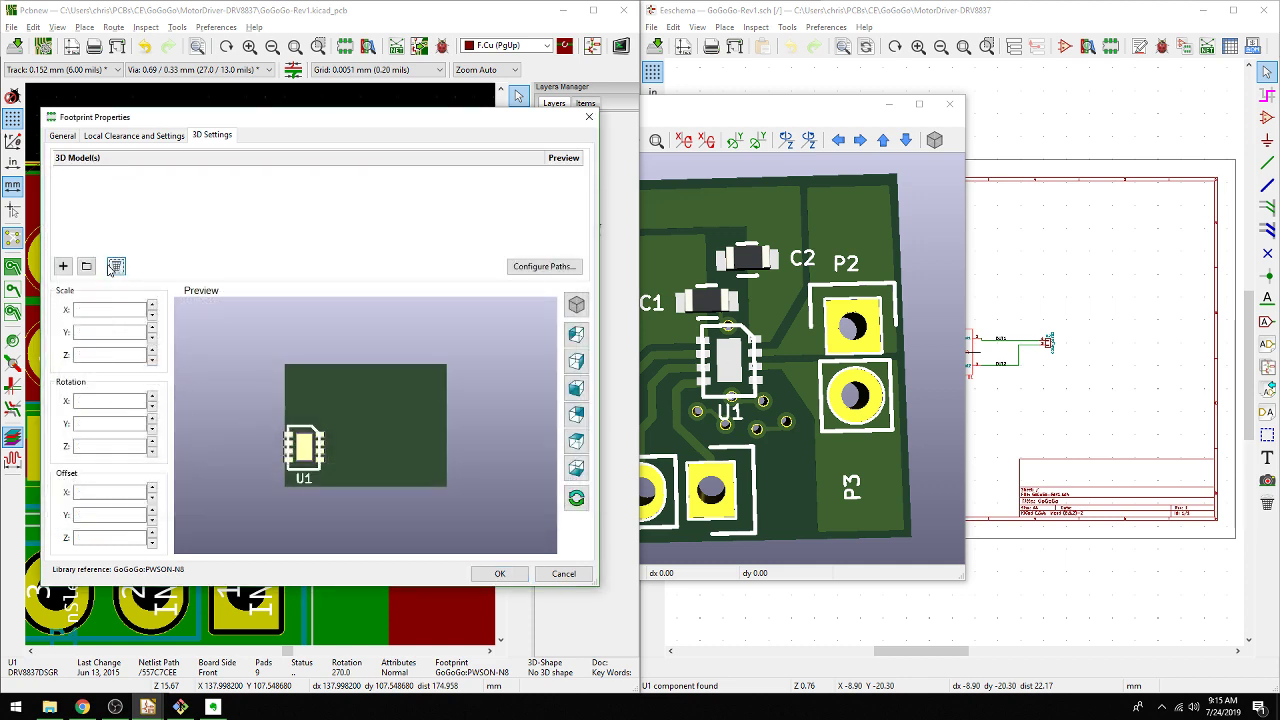
pyautogui.click(87, 265)
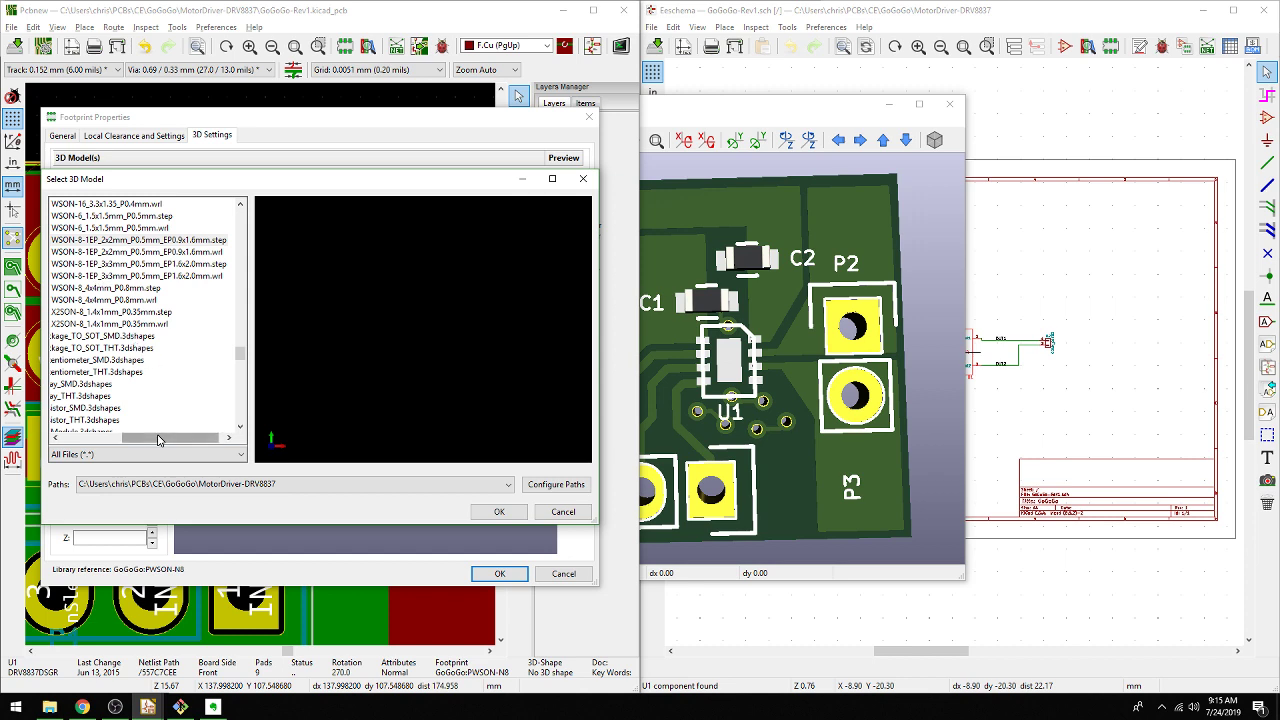
pyautogui.moveTo(152, 437); pyautogui.dragTo(100, 437)
pyautogui.click(136, 277)
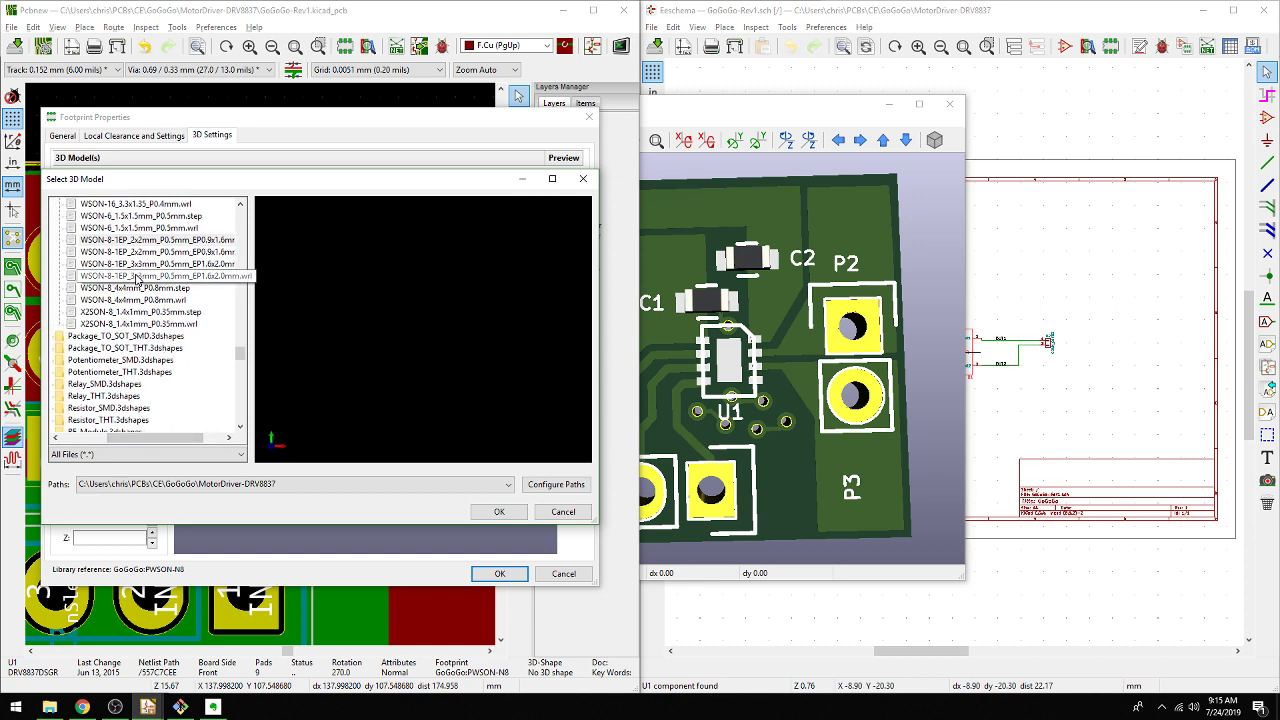
pyautogui.doubleClick(136, 277)
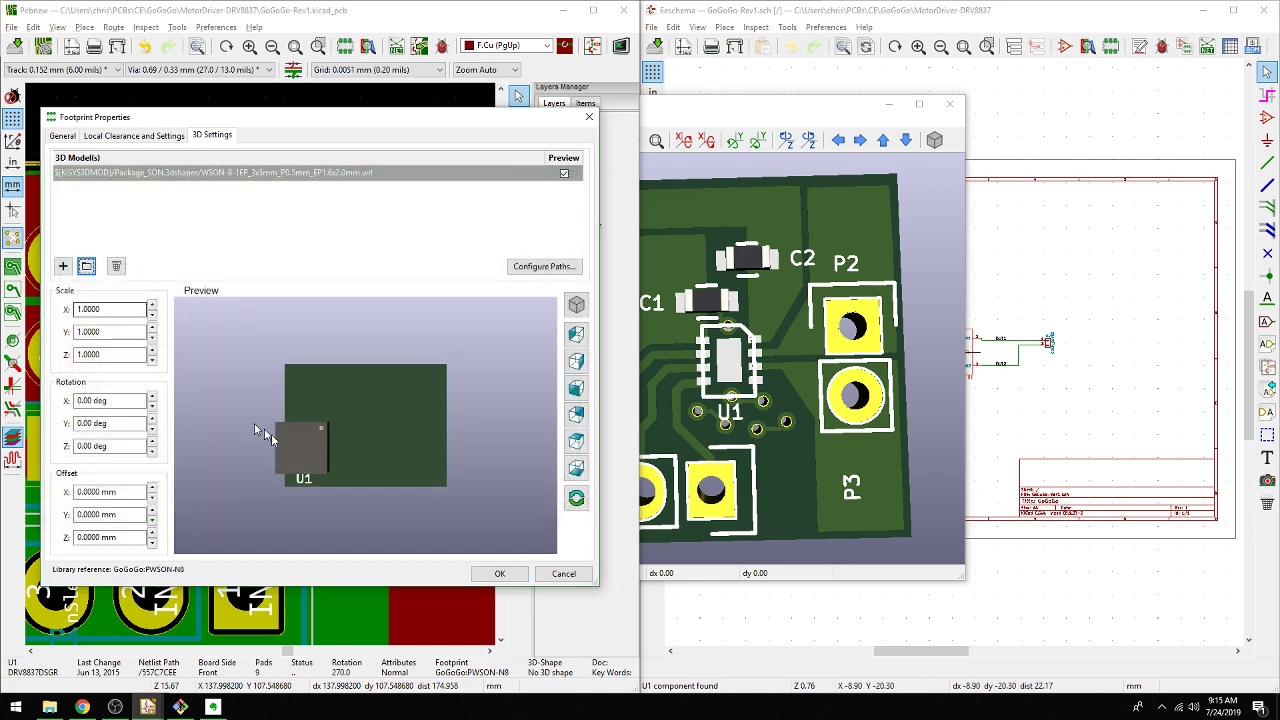
pyautogui.moveTo(271, 434); pyautogui.dragTo(283, 465)
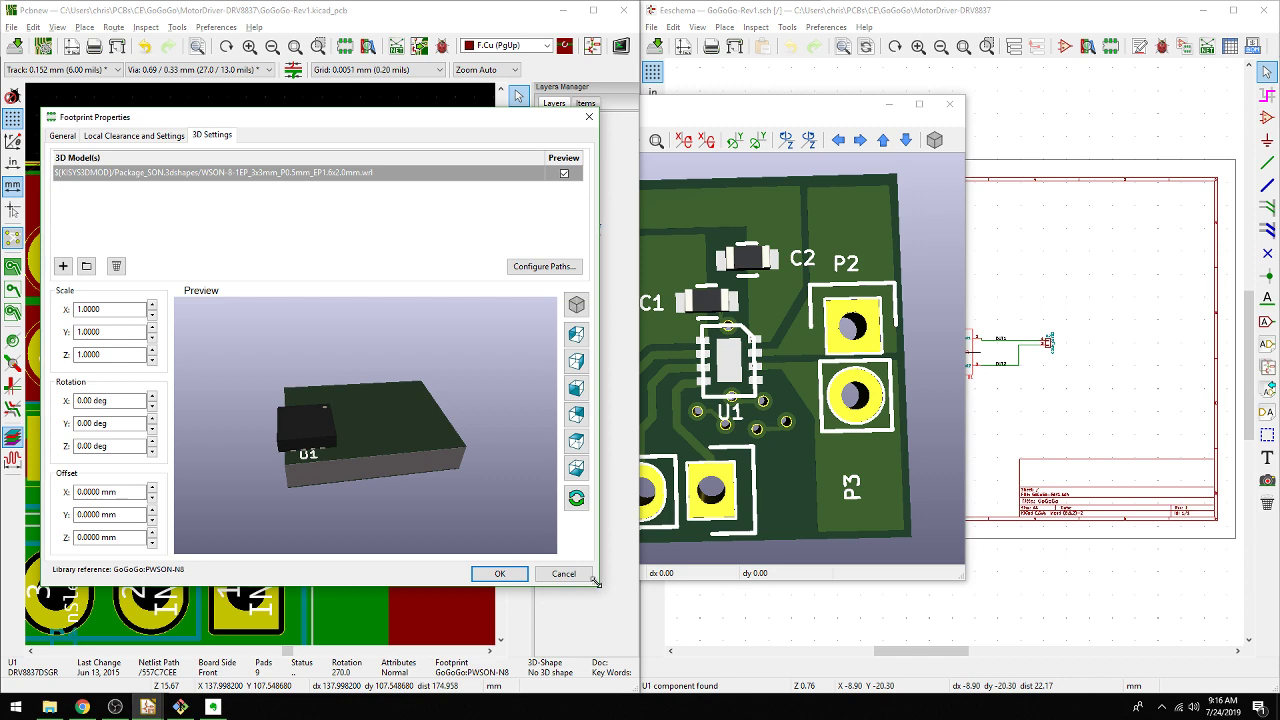
# Enlarge the footprint properties dialog and set the Z rotation of U1's 3D model to -90 degrees
pyautogui.moveTo(595, 582); pyautogui.dragTo(957, 638)
pyautogui.moveTo(429, 123); pyautogui.dragTo(591, 72)
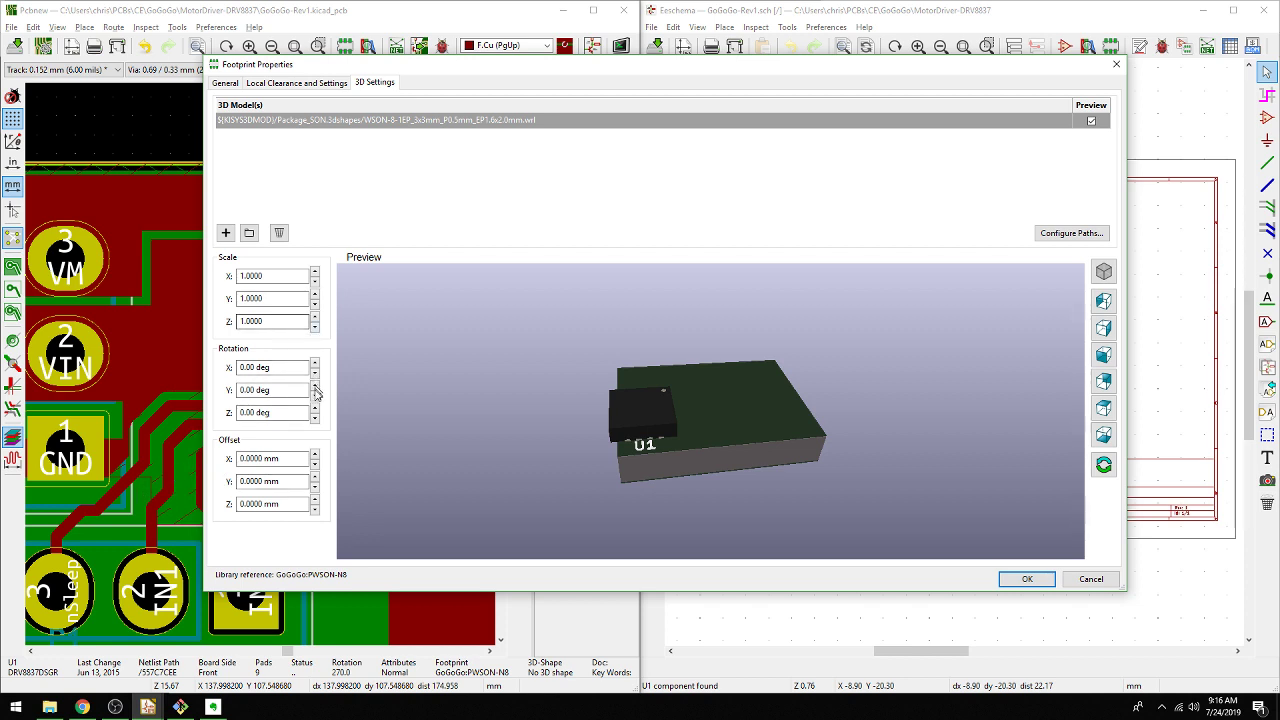
pyautogui.click(314, 419)
pyautogui.click(314, 419)
pyautogui.click(314, 419)
pyautogui.click(314, 419)
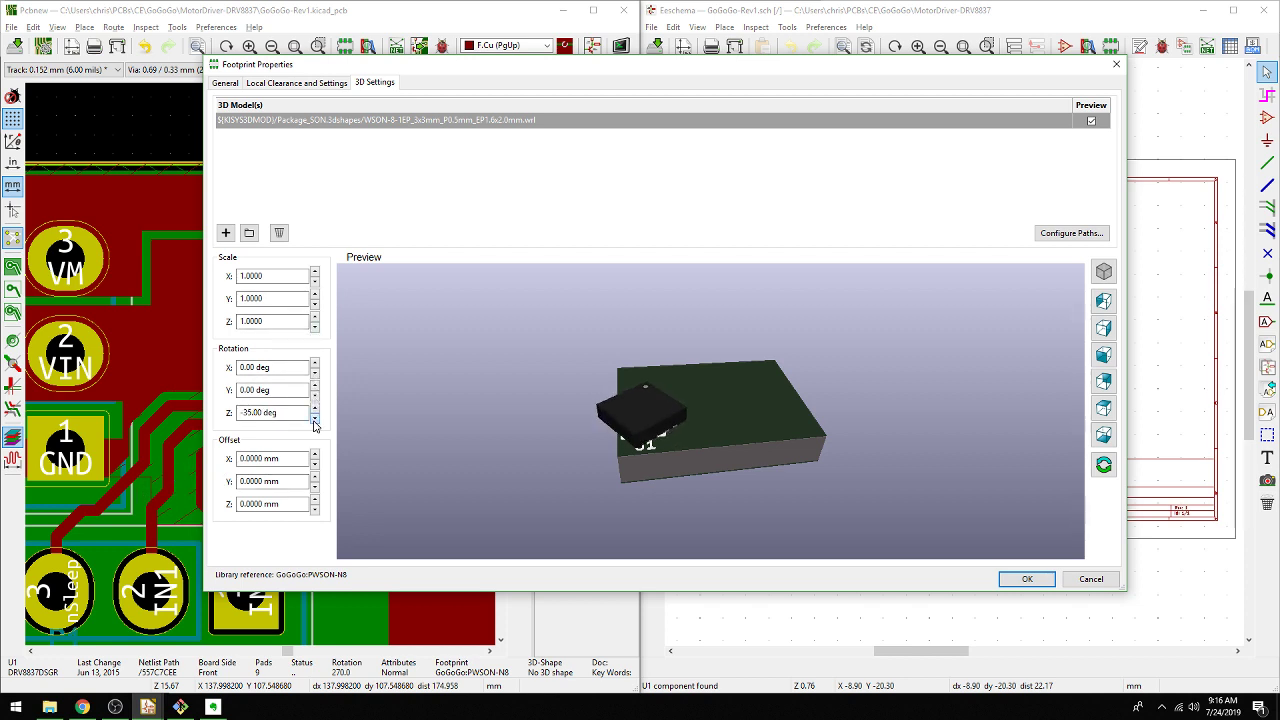
pyautogui.click(314, 419)
pyautogui.click(314, 419)
pyautogui.click(314, 419)
pyautogui.click(314, 419)
pyautogui.click(314, 419)
pyautogui.click(314, 419)
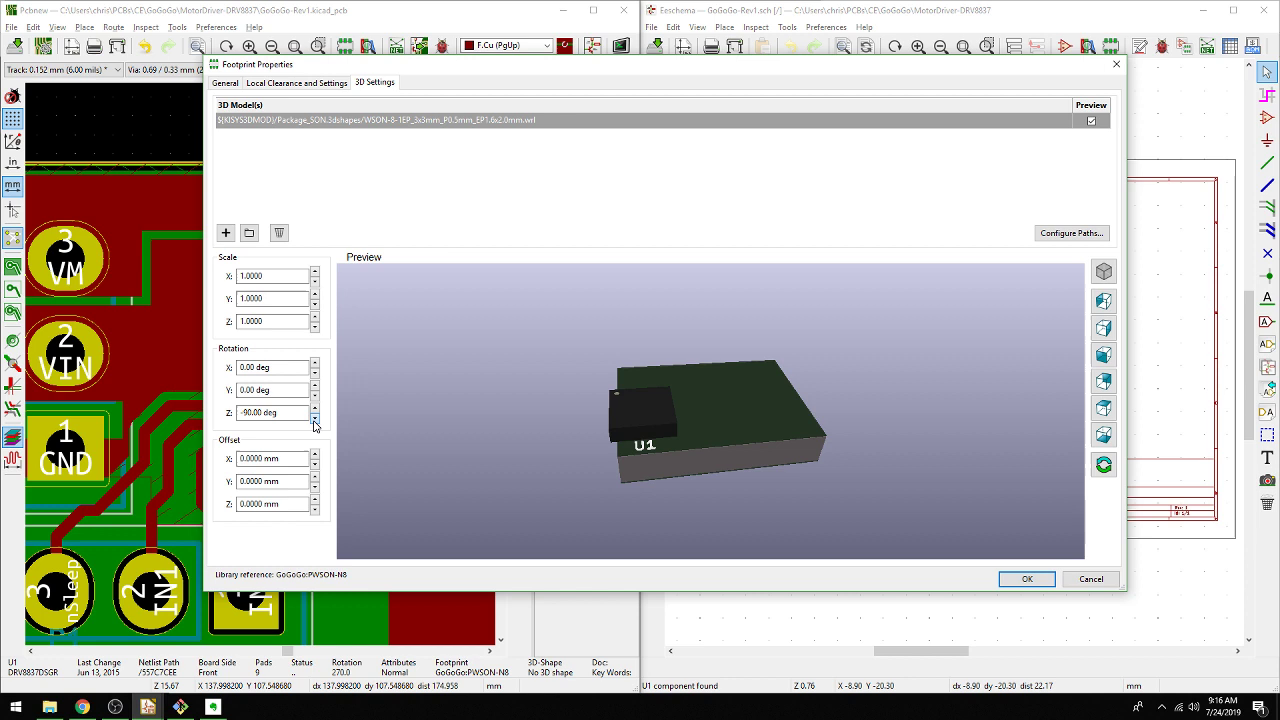
pyautogui.click(314, 419)
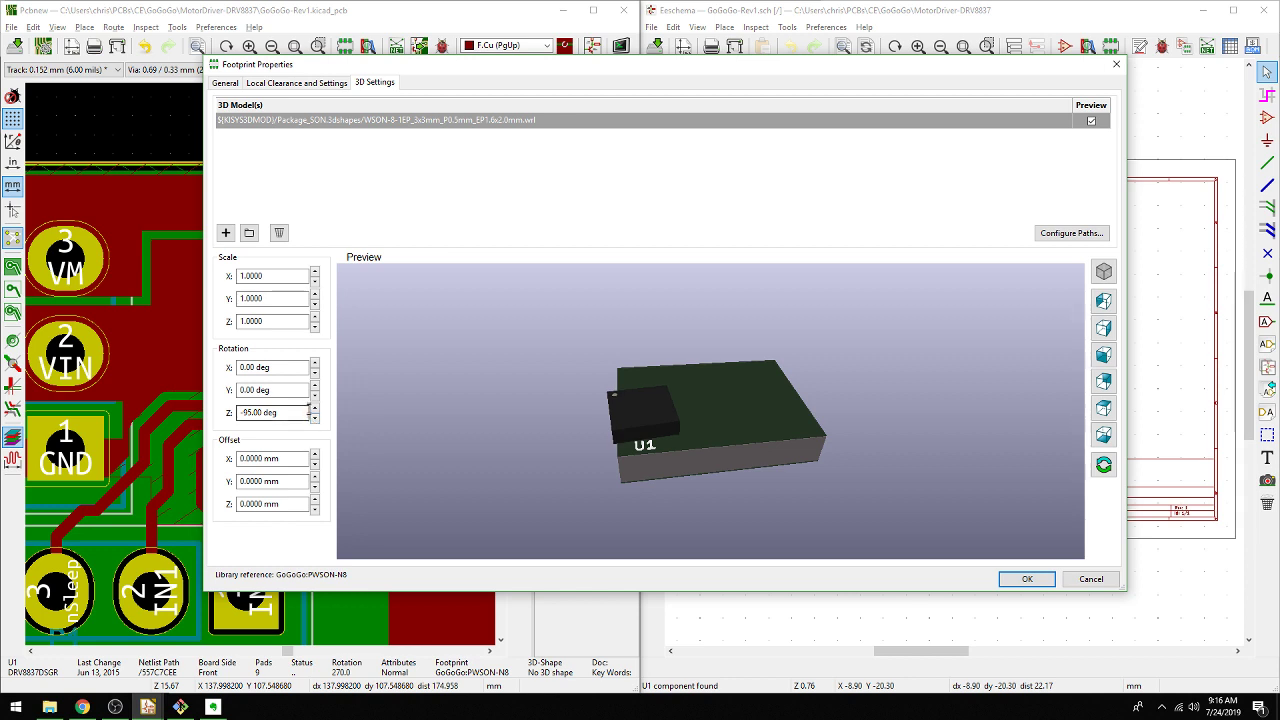
pyautogui.click(314, 408)
pyautogui.moveTo(483, 414); pyautogui.dragTo(690, 427)
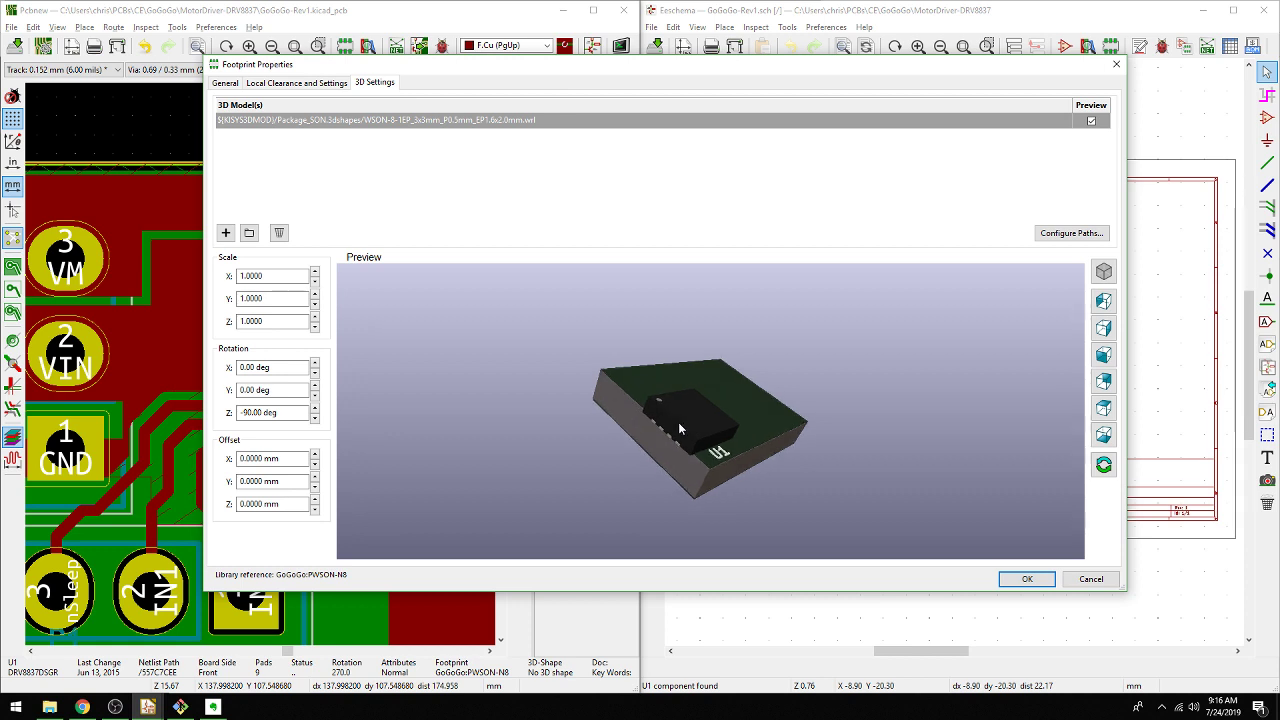
pyautogui.scroll(3, 678, 425)
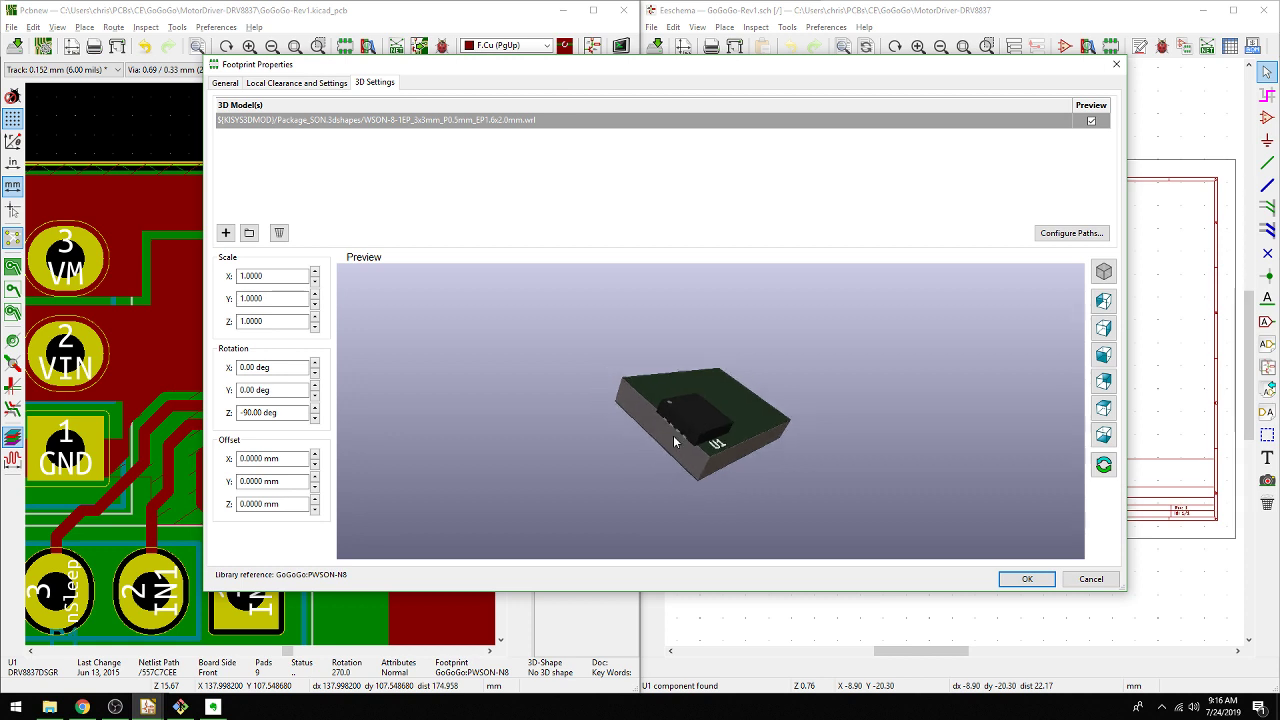
pyautogui.click(263, 411)
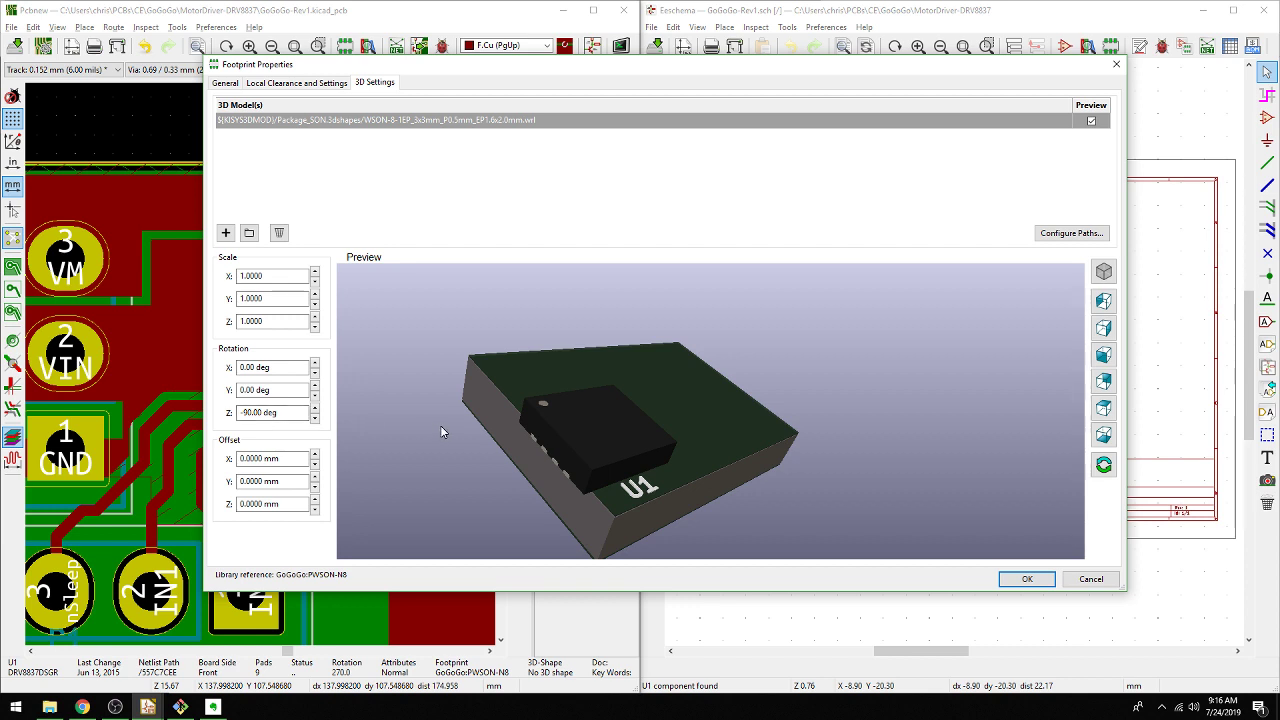
# Scale U1's 3D model to 0.7 in X and 0.9 in Y, and apply the footprint properties
pyautogui.moveTo(391, 421); pyautogui.dragTo(451, 434)
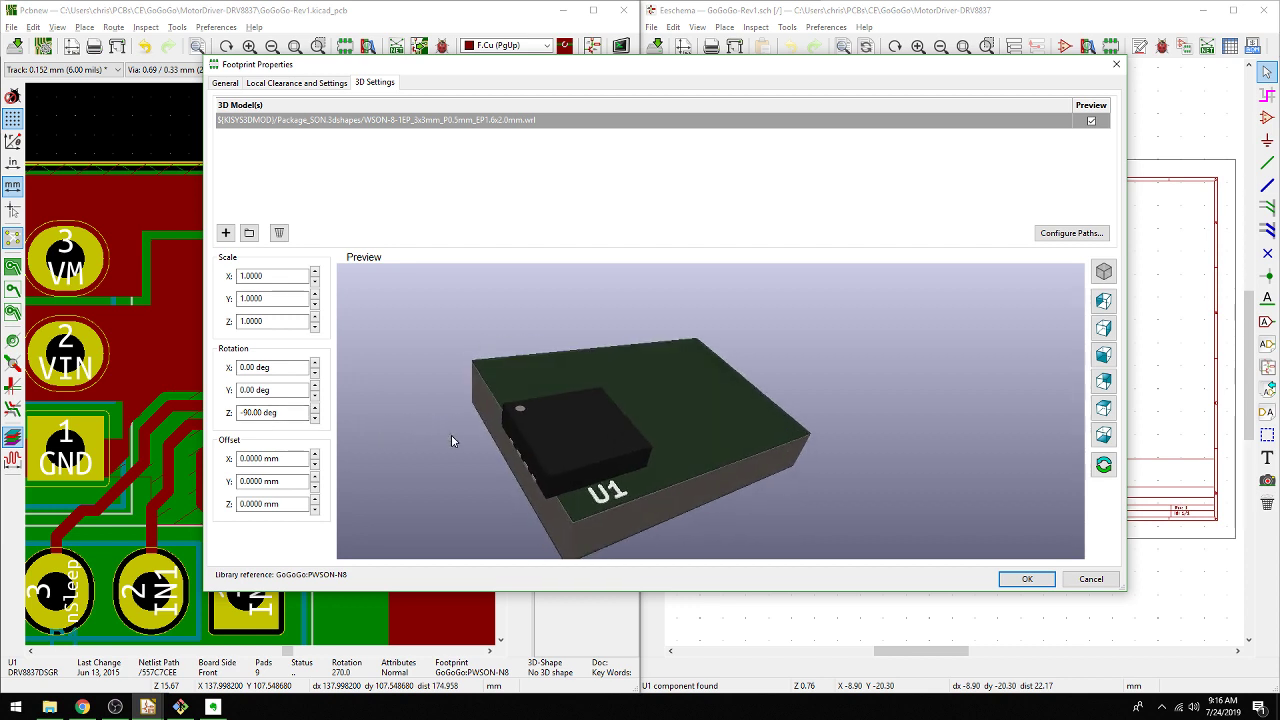
pyautogui.click(314, 282)
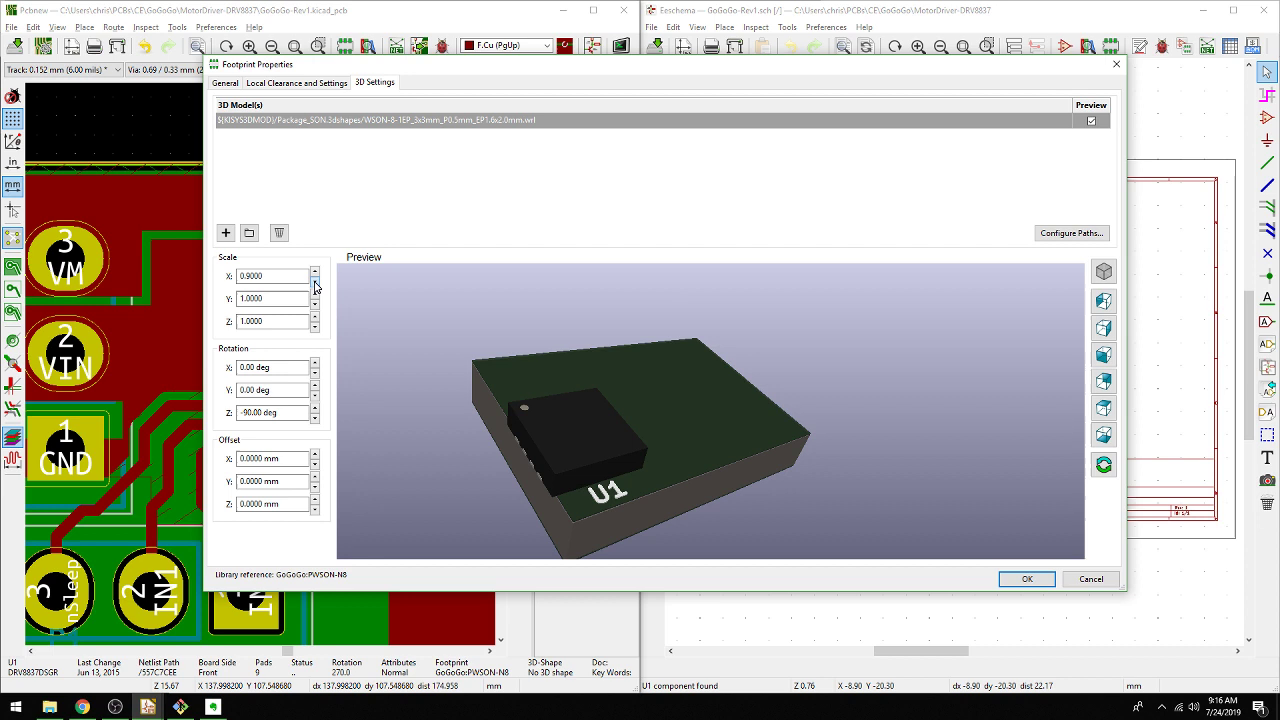
pyautogui.click(314, 282)
pyautogui.click(314, 282)
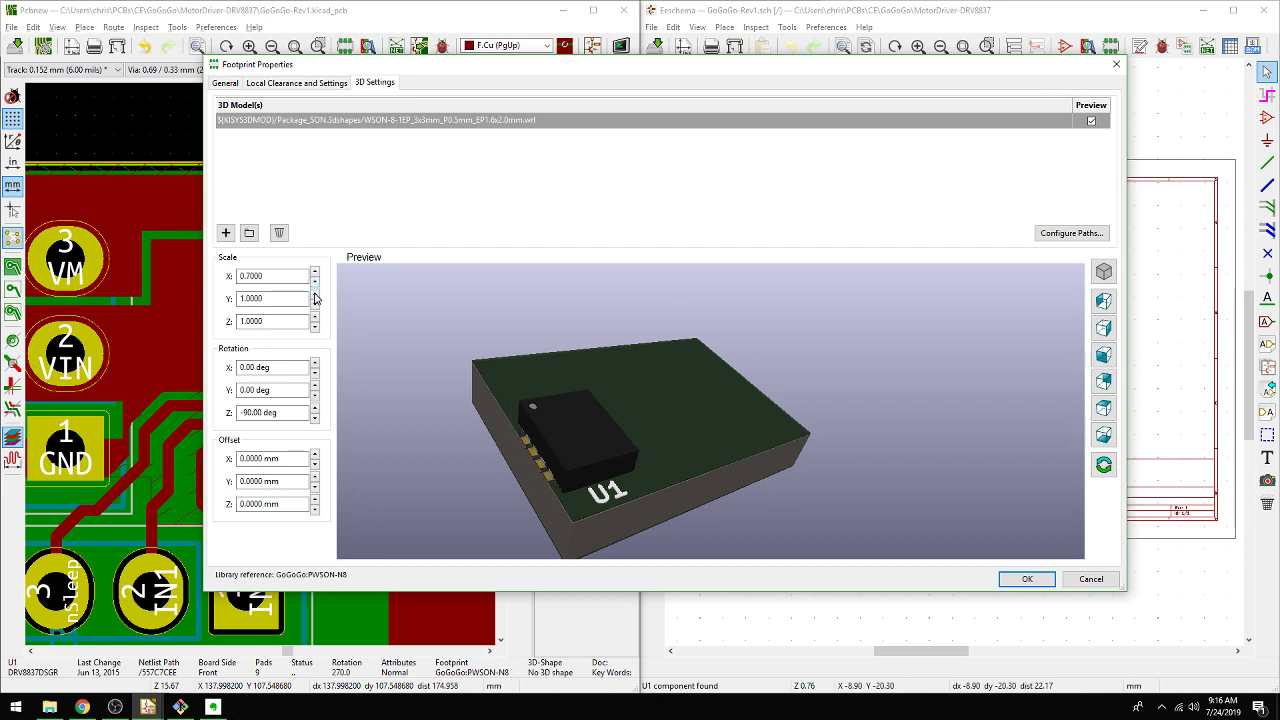
pyautogui.click(315, 304)
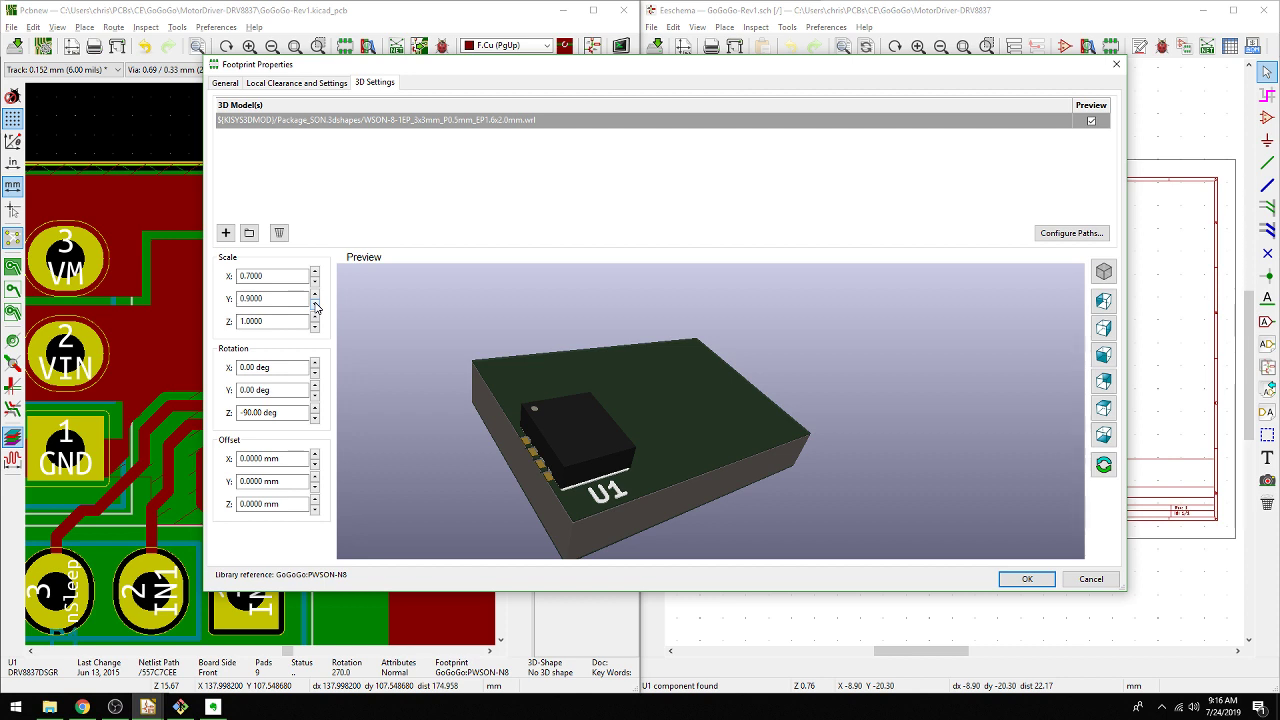
pyautogui.moveTo(453, 413); pyautogui.dragTo(548, 445)
pyautogui.scroll(2, 547, 445)
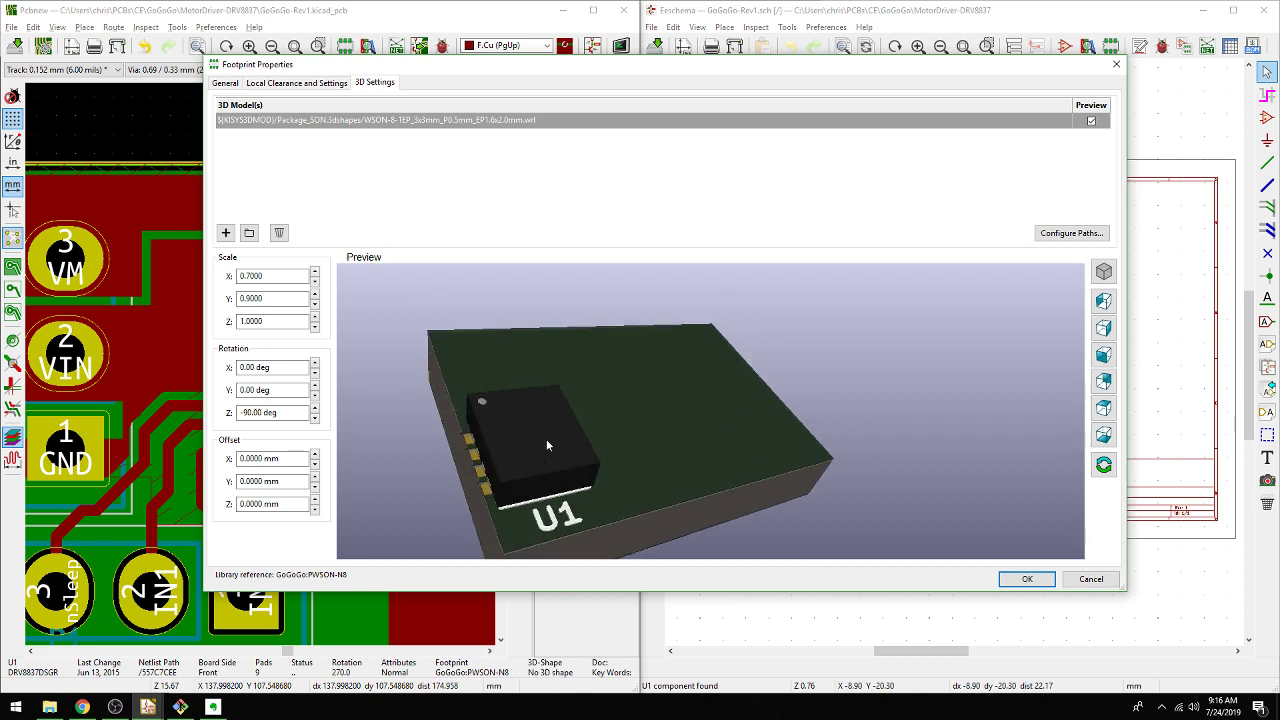
pyautogui.moveTo(437, 413); pyautogui.dragTo(621, 431)
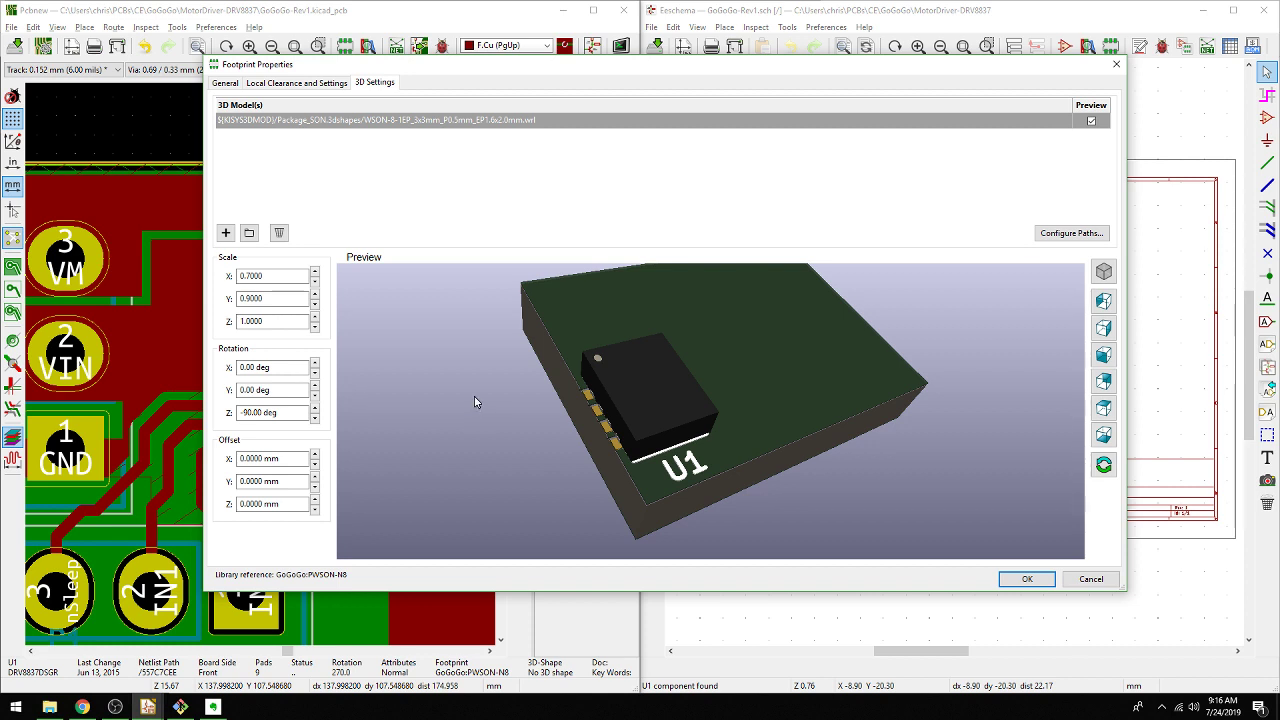
pyautogui.moveTo(472, 394); pyautogui.dragTo(534, 403)
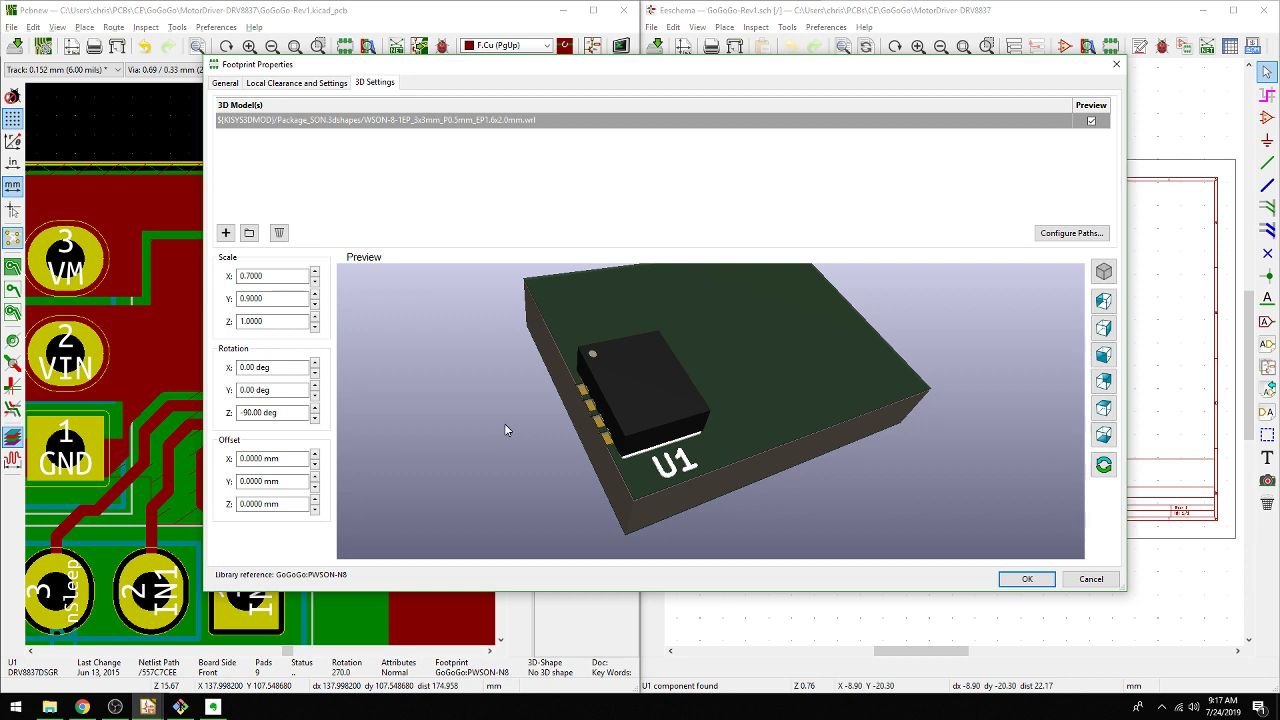
pyautogui.moveTo(504, 423); pyautogui.dragTo(523, 456)
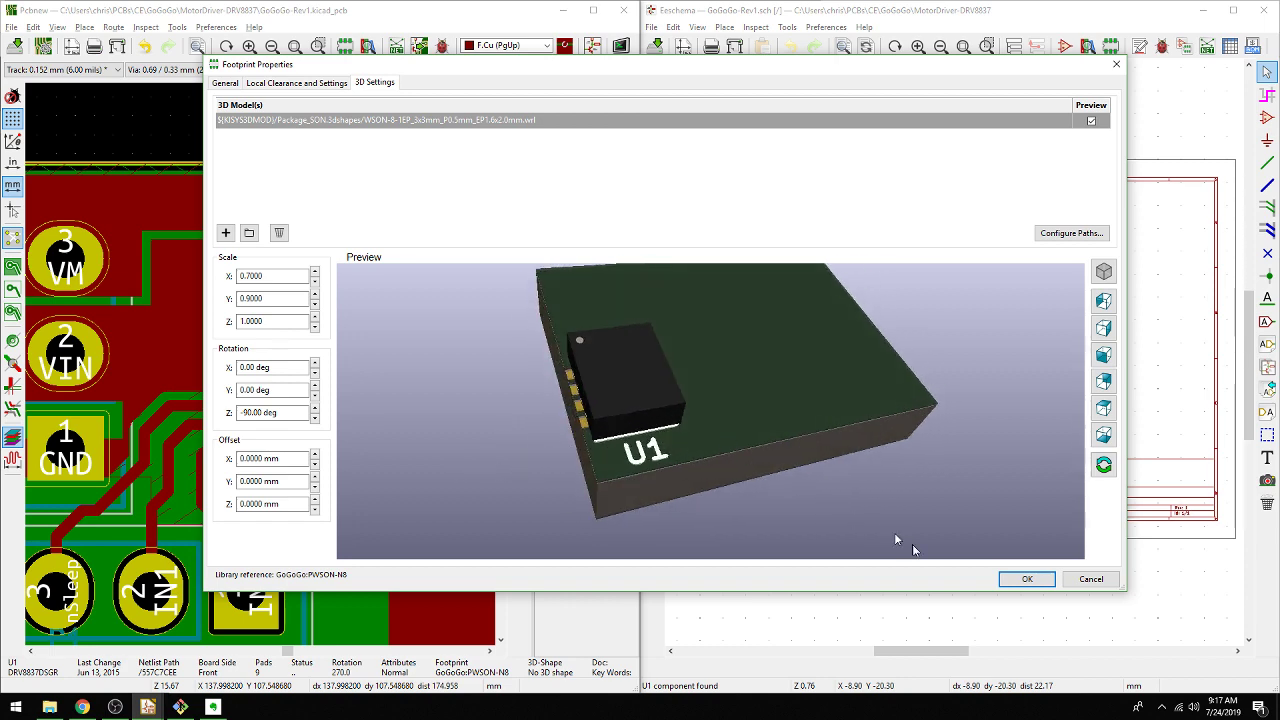
pyautogui.click(1027, 579)
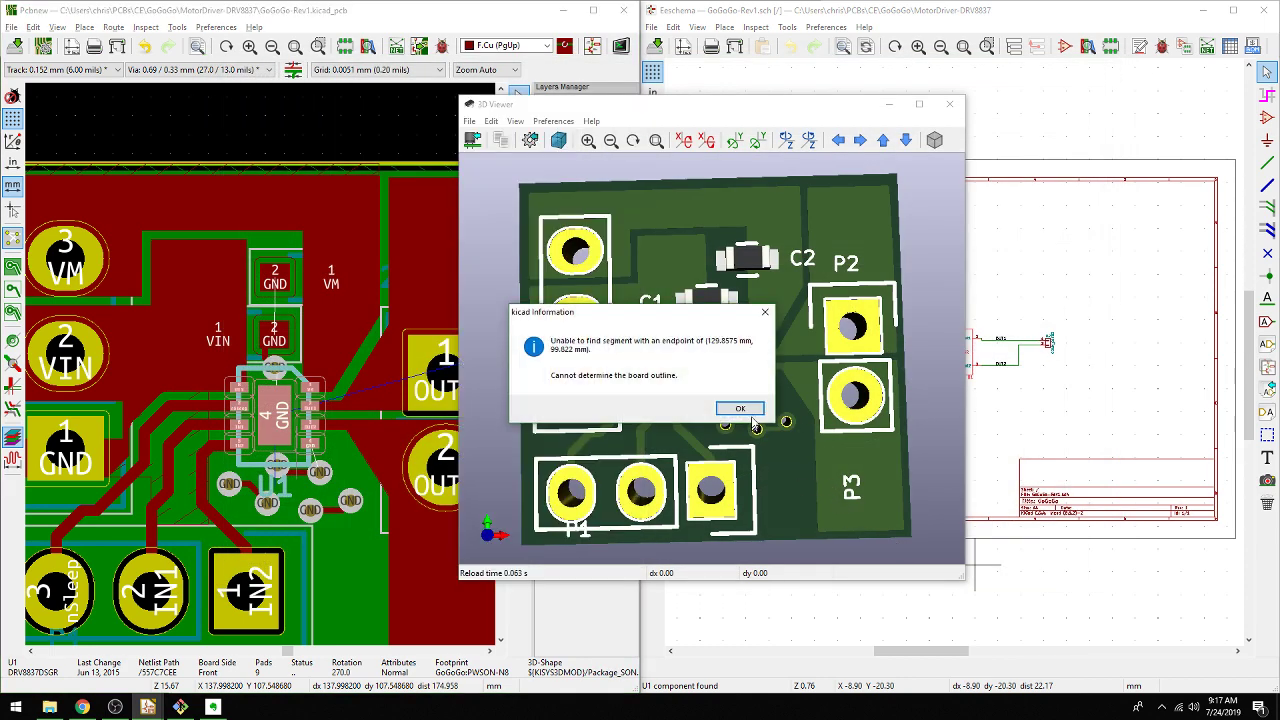
pyautogui.press('Return')
# Examine the fit of U1's chip model on its pads and the whole board from several angles in 3D
pyautogui.moveTo(830, 470); pyautogui.dragTo(817, 445)
pyautogui.scroll(5, 729, 381)
pyautogui.press('Home')
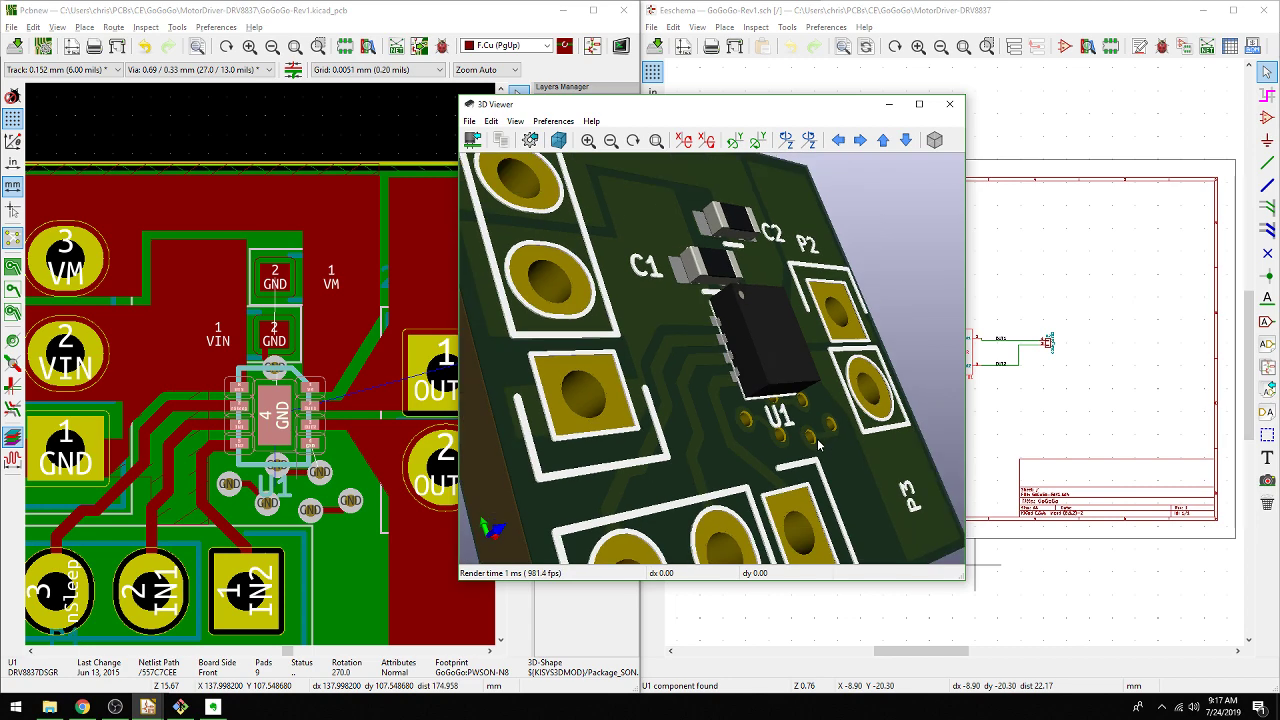
pyautogui.scroll(2, 605, 448)
pyautogui.moveTo(605, 448); pyautogui.dragTo(718, 356)
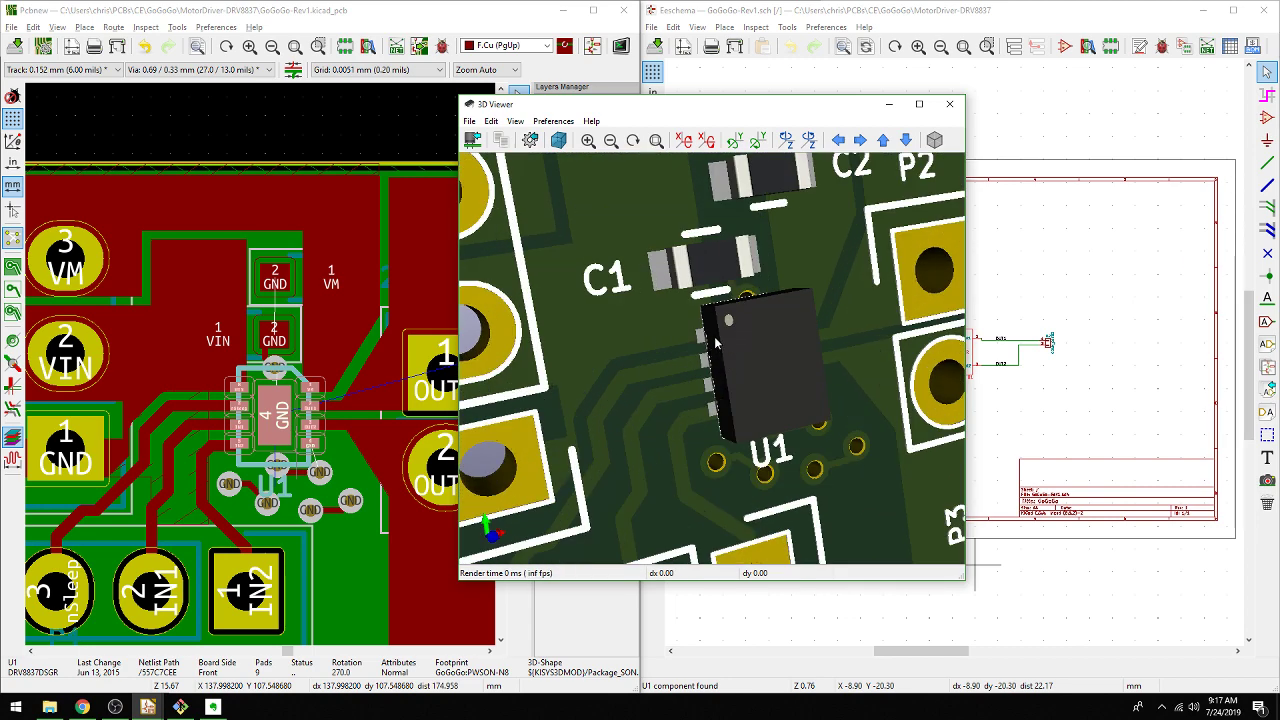
pyautogui.scroll(-3, 710, 352)
pyautogui.scroll(4, 708, 352)
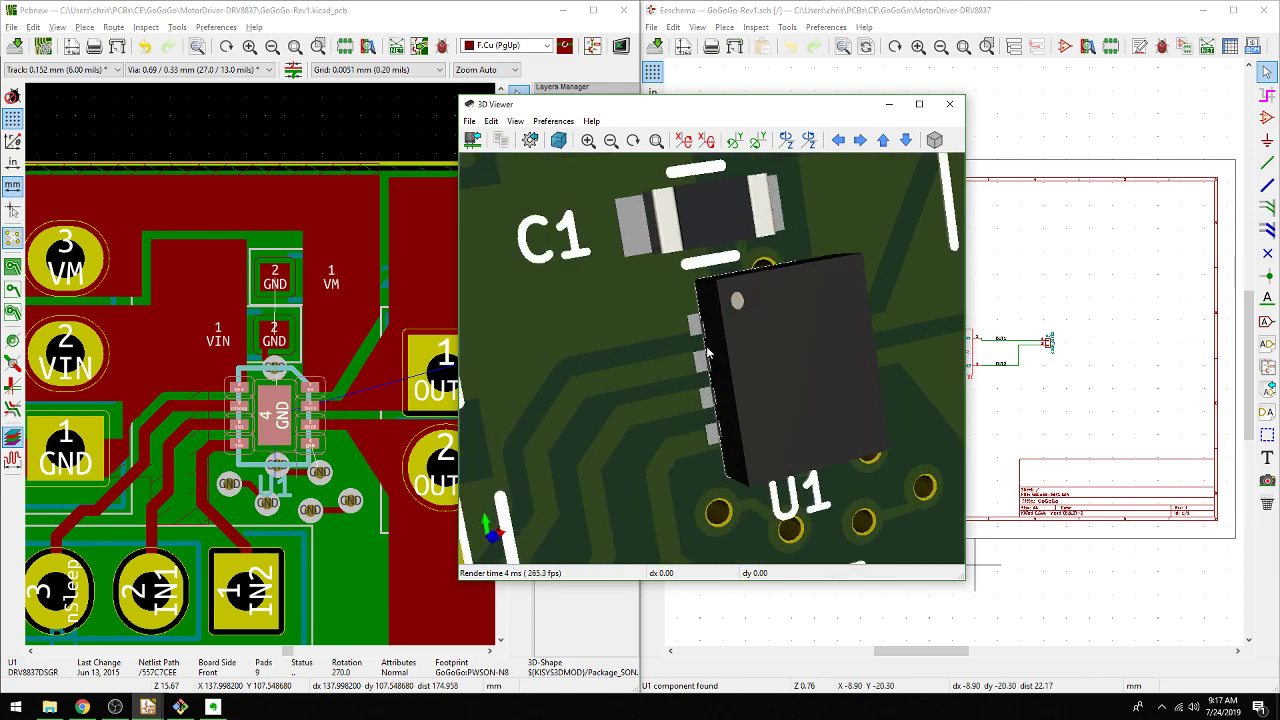
pyautogui.scroll(-5, 708, 352)
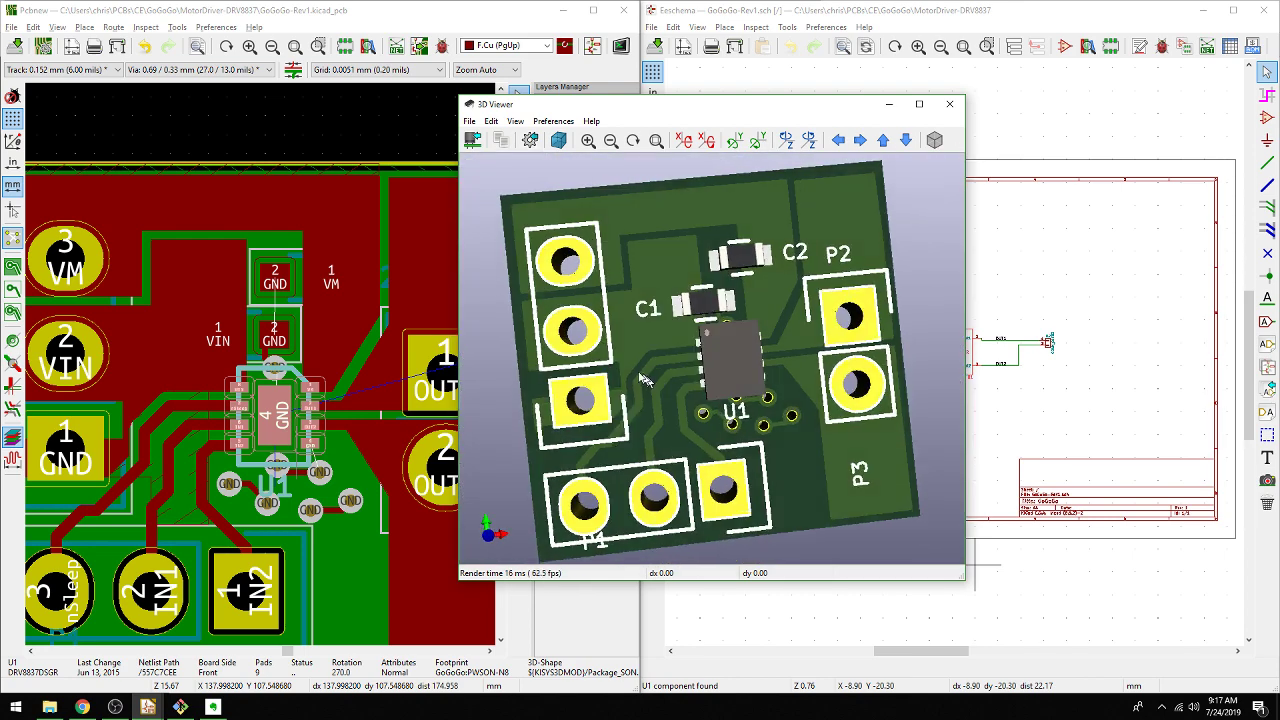
pyautogui.moveTo(647, 385); pyautogui.dragTo(689, 403)
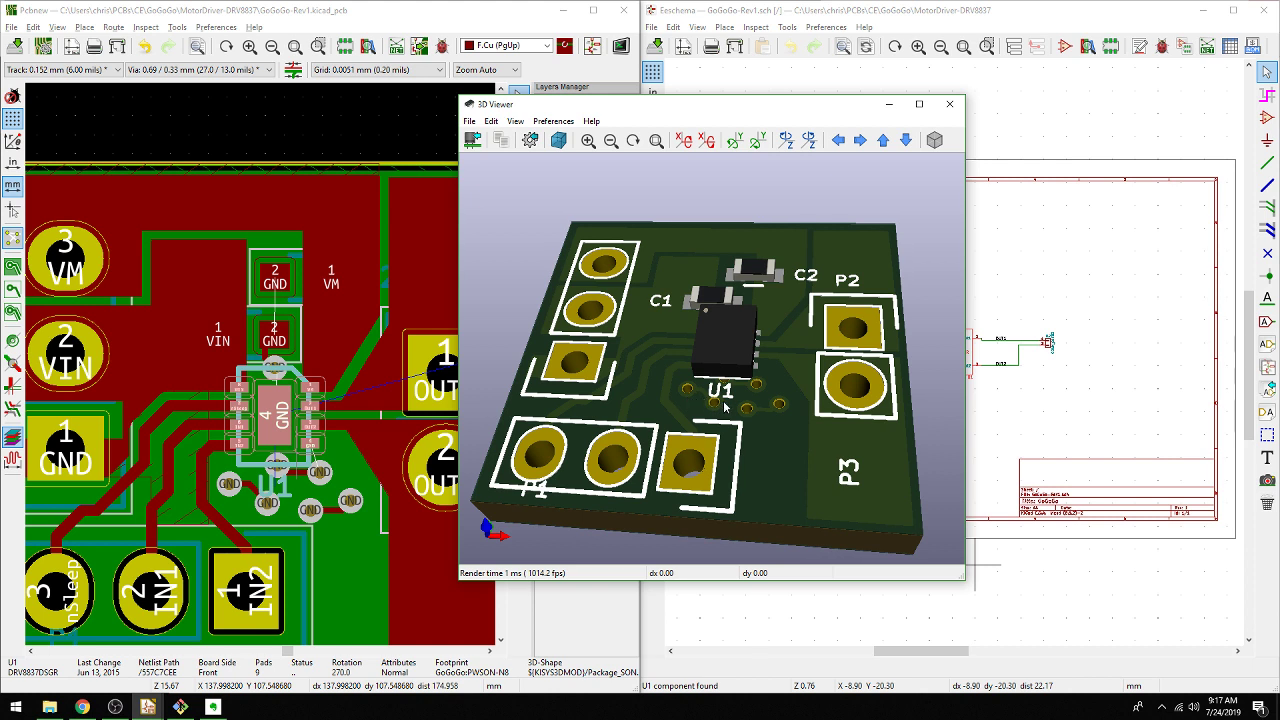